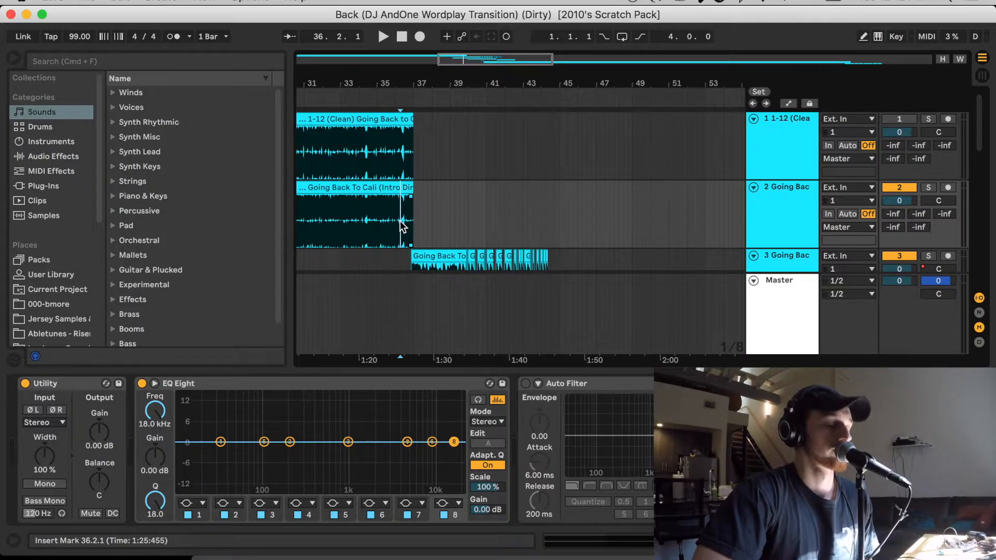
Step: Play the transition from bar 36 and examine the clips on the tracks below it
key("space")
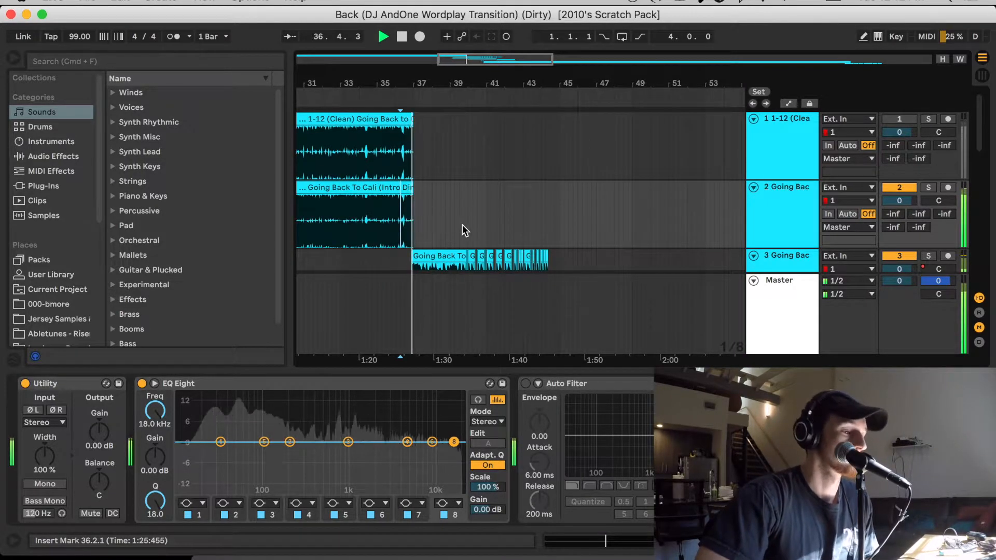
scroll(583, 212, "down", 3)
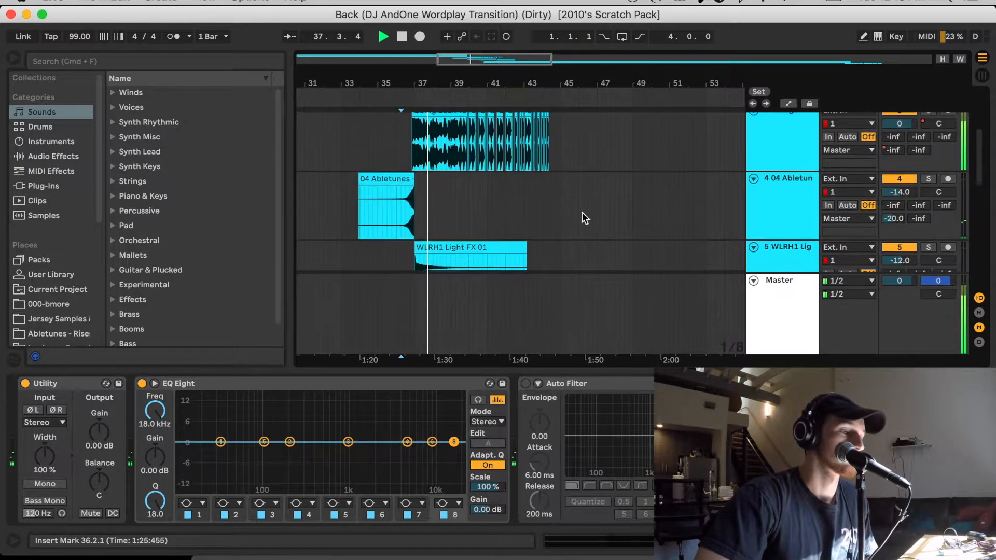
scroll(582, 212, "up", 2)
scroll(582, 213, "down", 4)
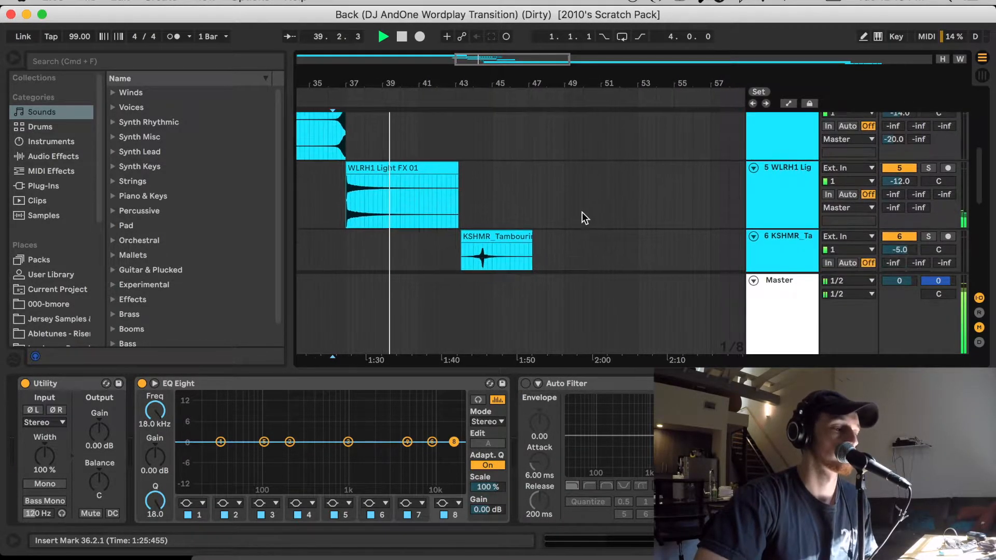
scroll(583, 212, "down", 5)
scroll(583, 212, "down", 2)
scroll(582, 212, "up", 5)
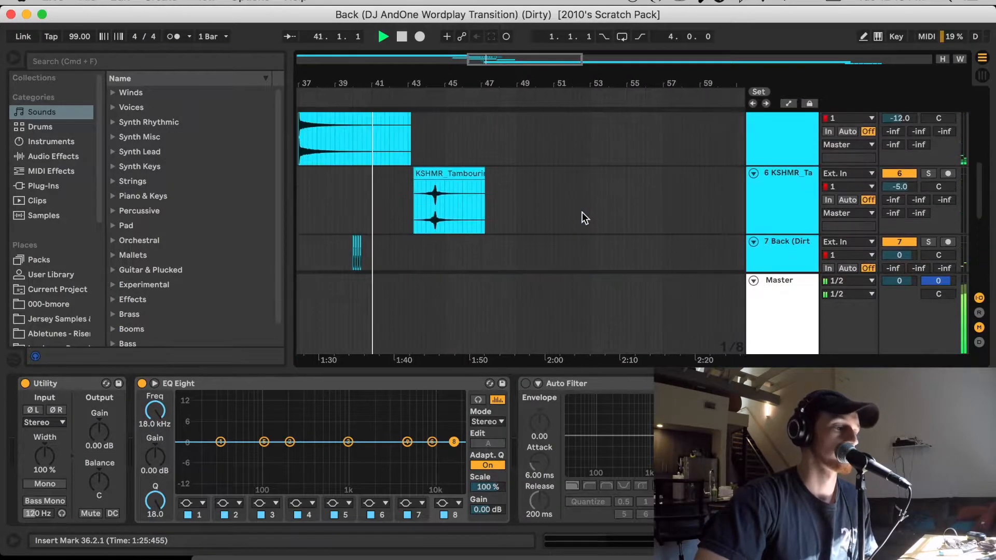
scroll(582, 212, "up", 6)
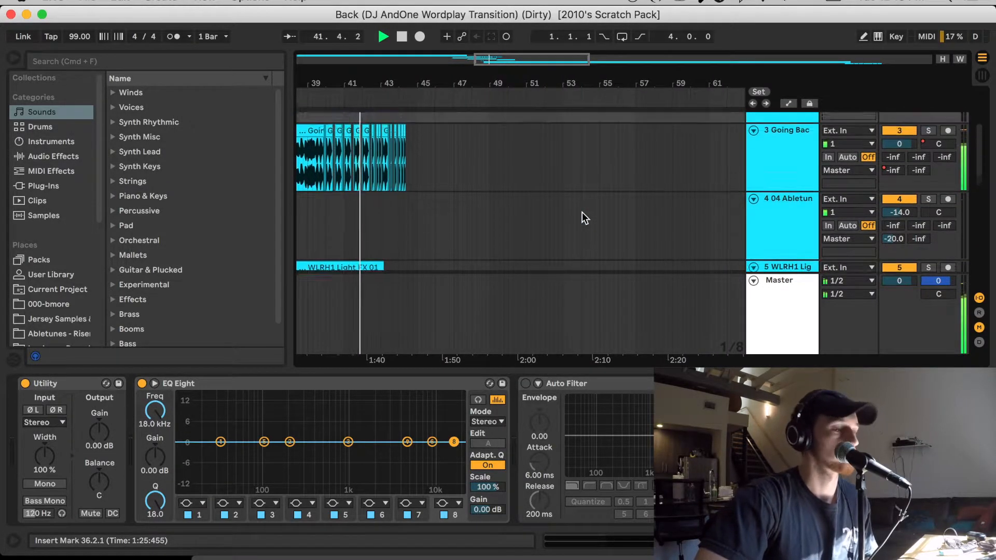
scroll(582, 213, "up", 1)
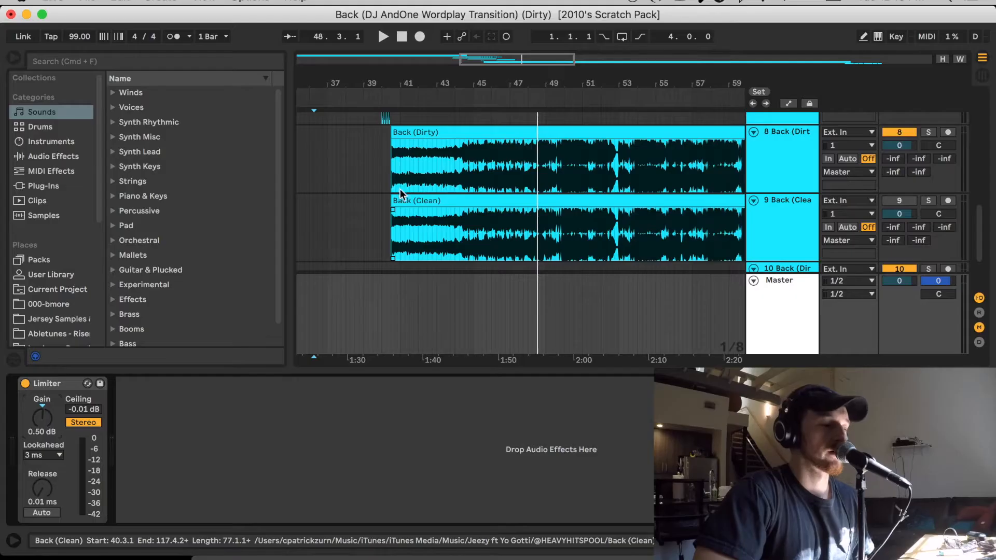
Step: Set the arrangement's fixed grid to 1 bar
left_click(377, 189)
left_click(370, 164)
right_click(371, 164)
left_click(528, 338)
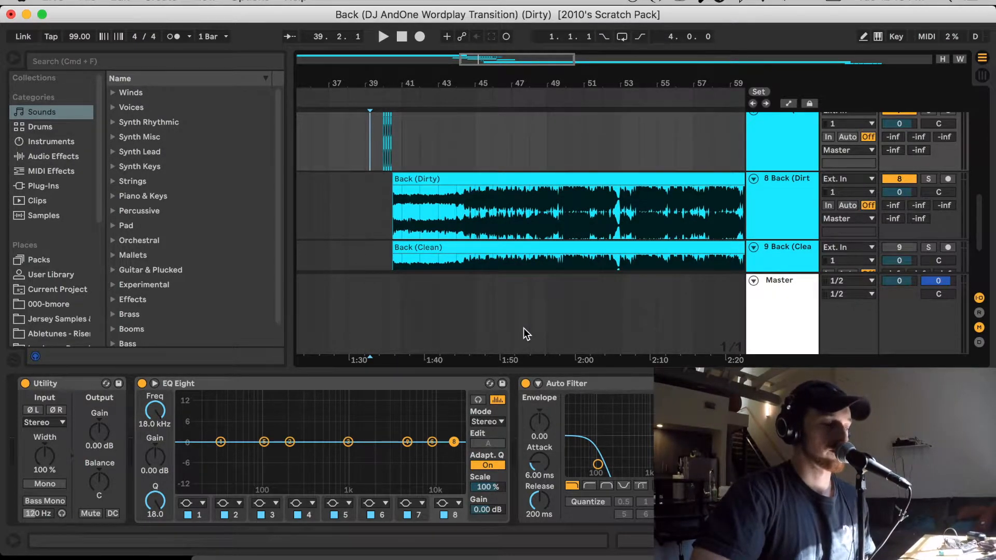
Step: Place the insert marker at bar 36 on the Going Back To Cali (Intro Dirty) track
left_click(366, 149)
scroll(365, 148, "up", 3)
scroll(365, 148, "up", 5)
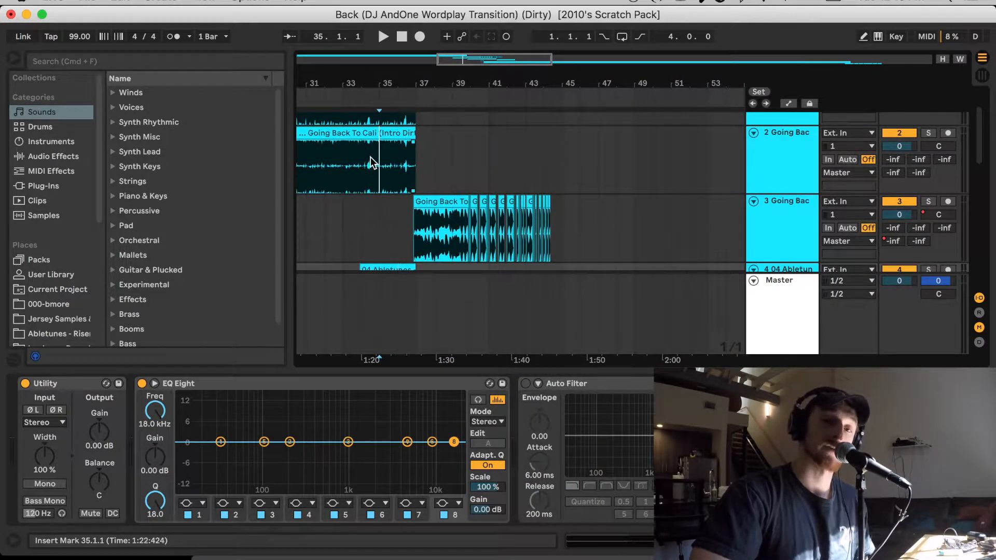
left_click(371, 157)
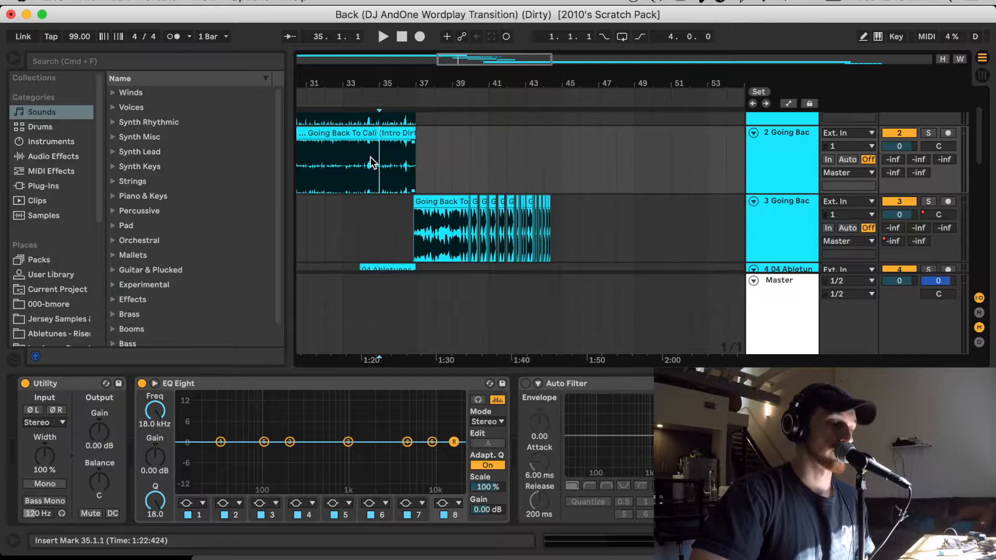
key("Right")
key("plus")
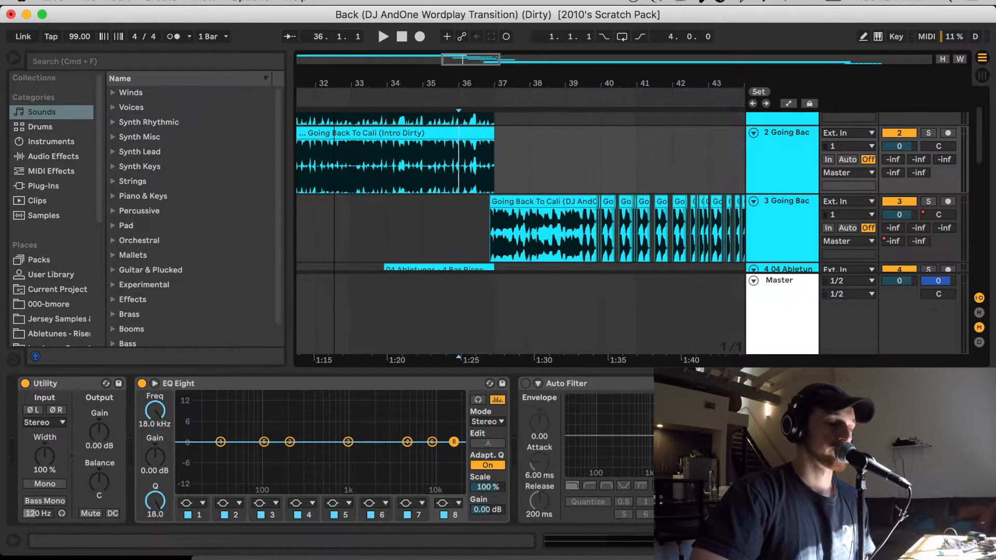
key("plus")
Step: Examine the 4 Bar Riser and WLRH1 Light FX 01 clips, with the start position at bar 36 on track 3
scroll(563, 252, "down", 4)
left_click(491, 214)
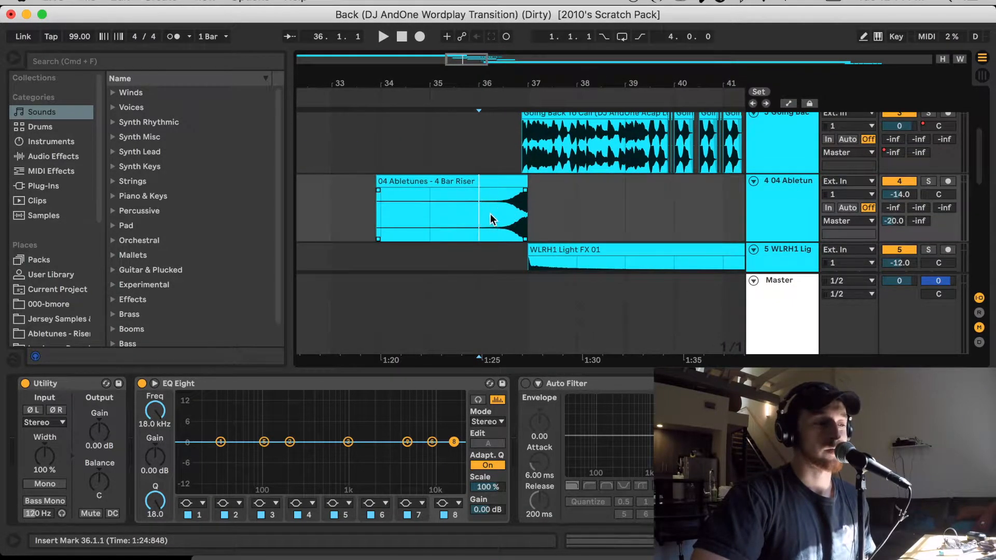
key("minus")
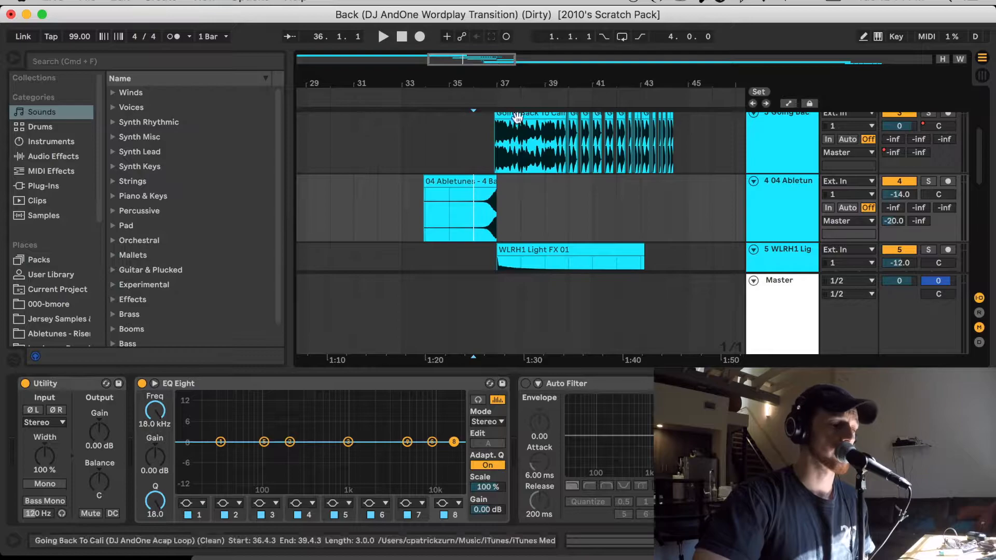
left_click(480, 152)
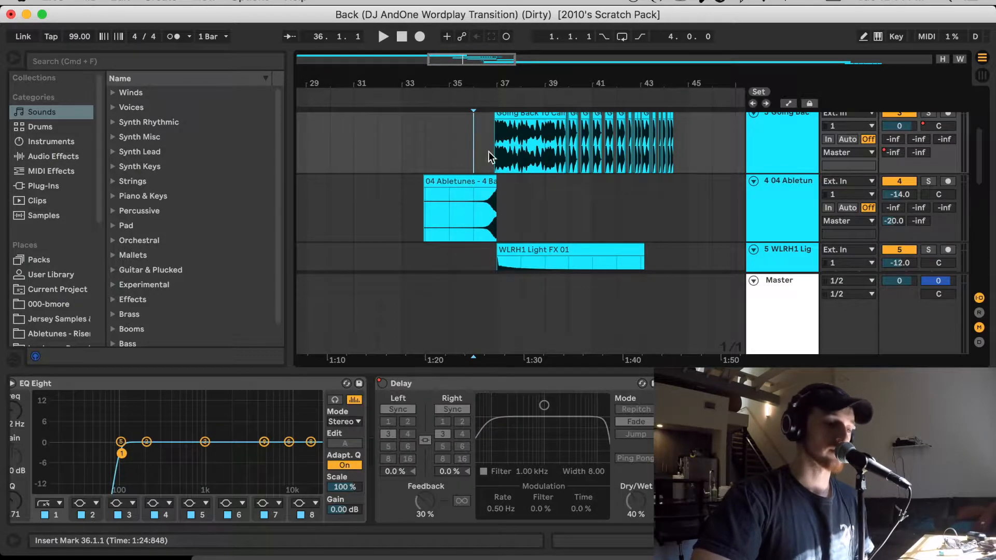
scroll(651, 181, "down", 3)
scroll(651, 181, "right", 2)
scroll(651, 181, "up", 1)
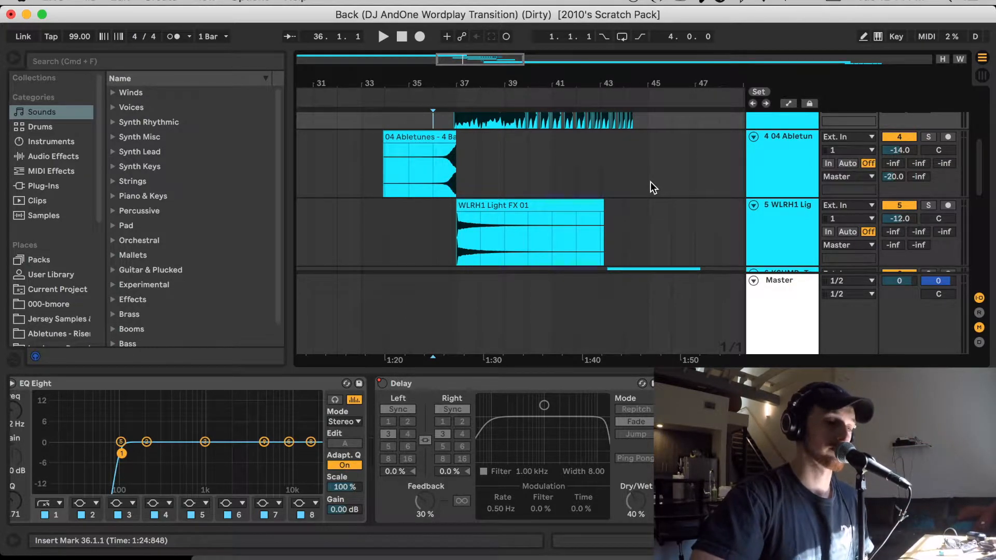
scroll(619, 176, "up", 1)
Step: Play the transition from bar 36 with tracks 4 to 7 muted, then stop playback
key("space")
scroll(584, 175, "up", 4)
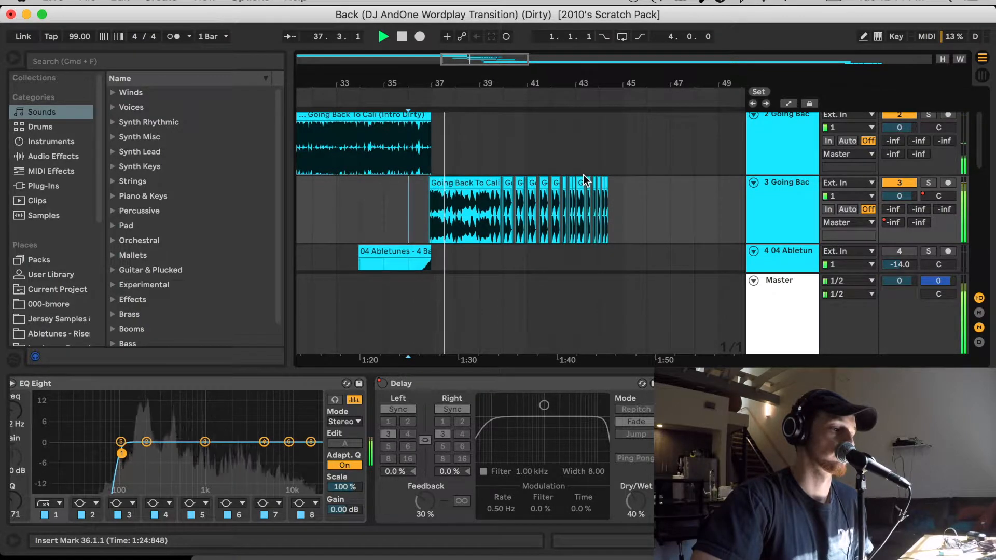
scroll(584, 175, "down", 3)
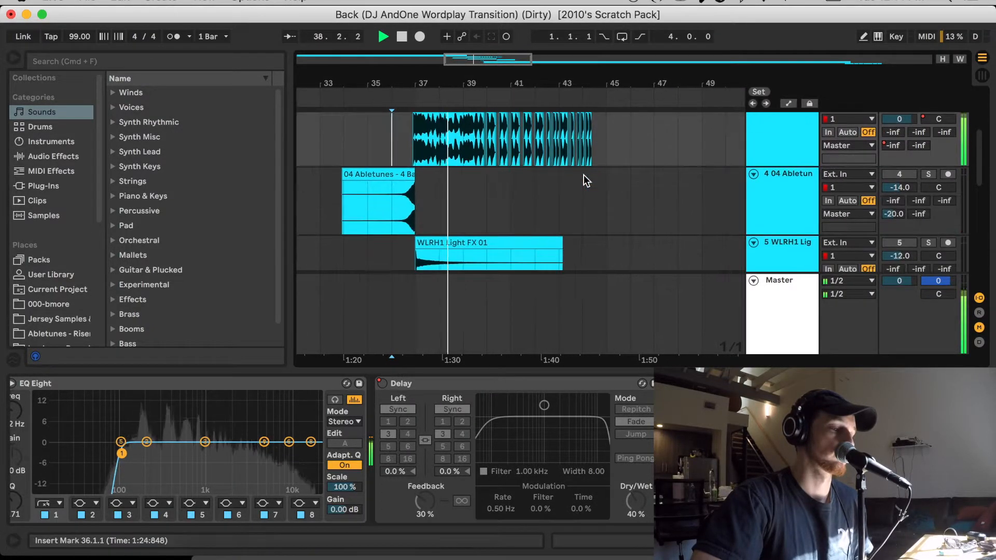
scroll(585, 176, "down", 8)
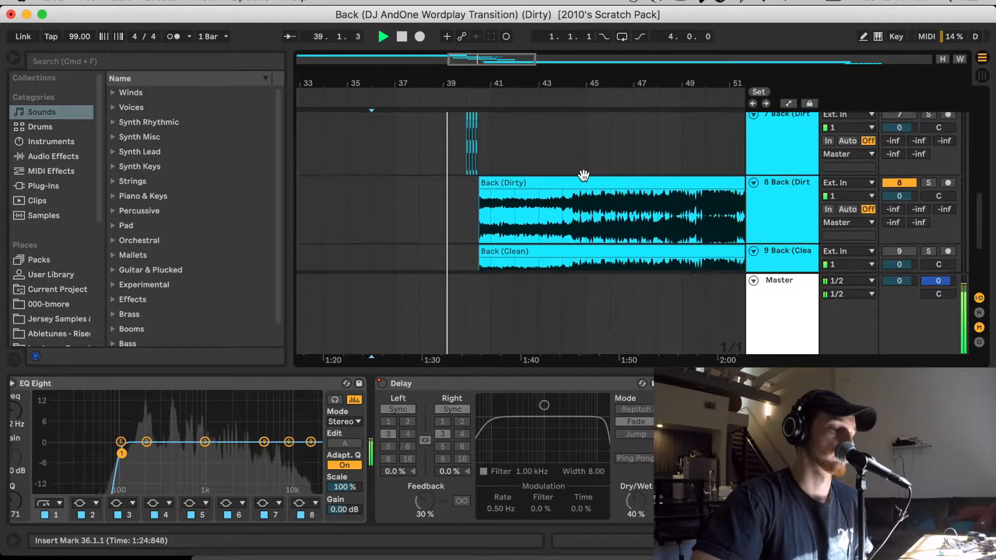
scroll(584, 176, "up", 4)
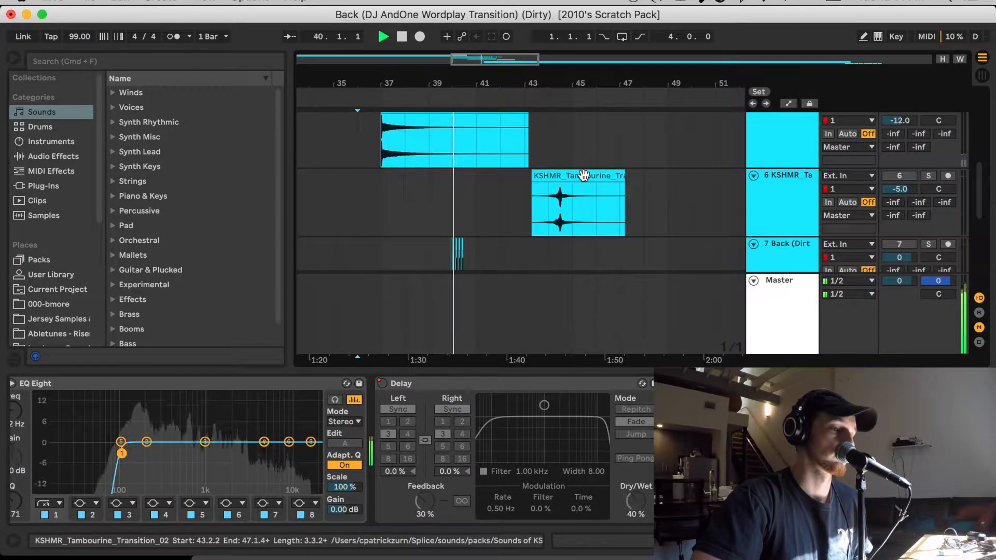
scroll(584, 175, "up", 2)
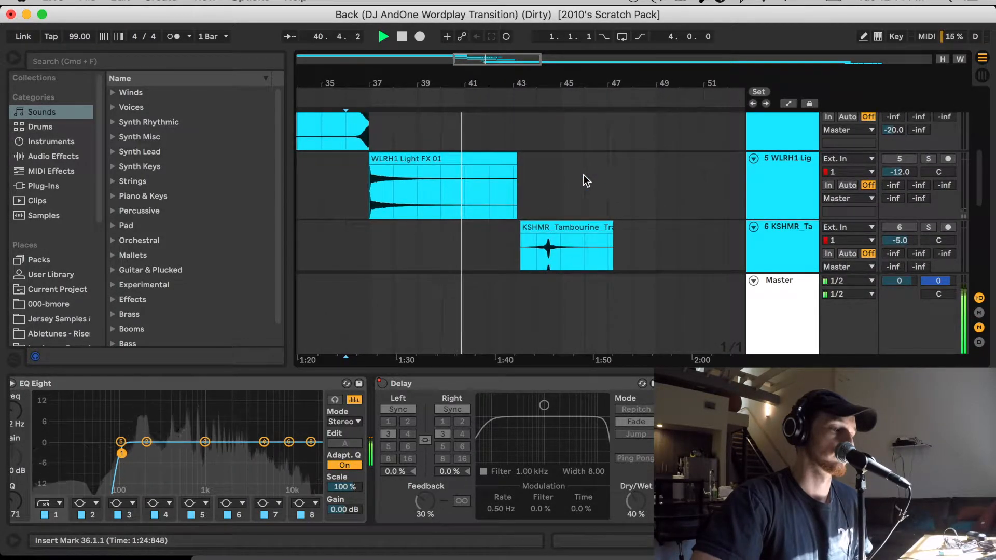
scroll(584, 175, "up", 2)
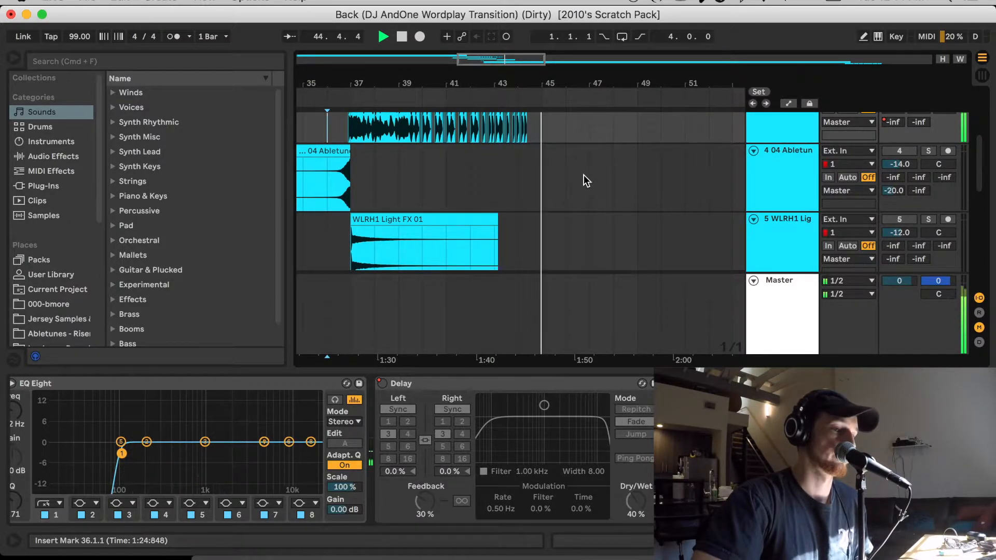
key("space")
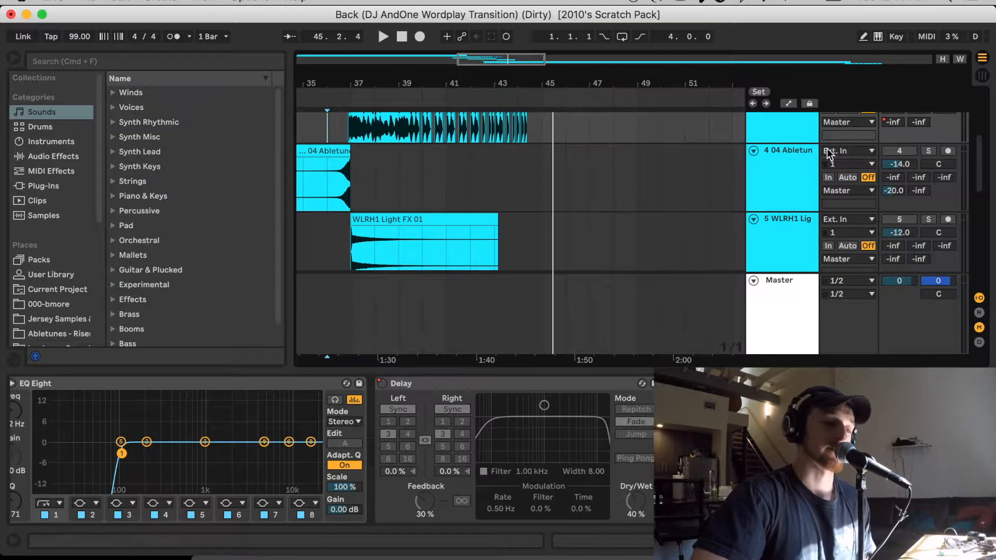
Step: Solo the riser and Light FX tracks and play them from bar 36
left_click(929, 151)
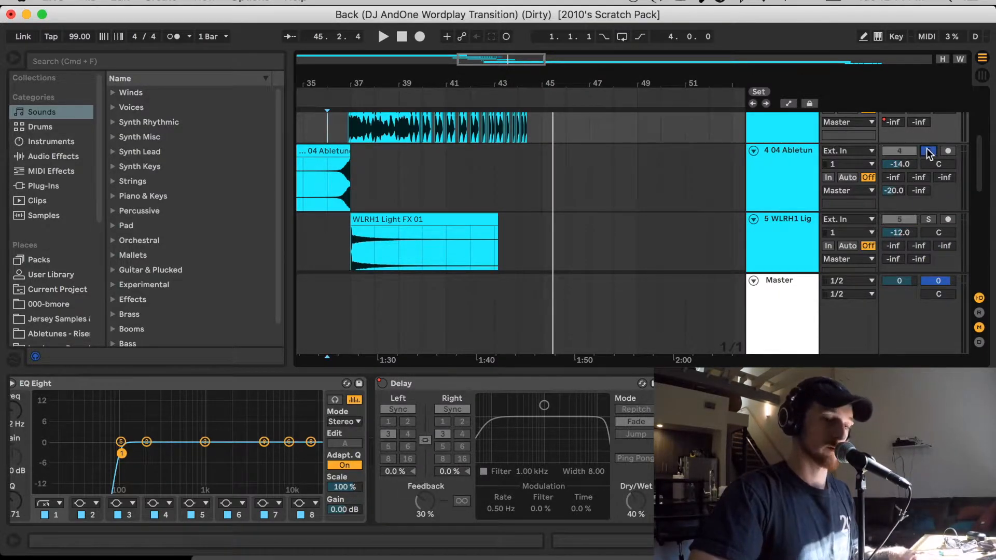
key("space")
scroll(453, 184, "down", 1)
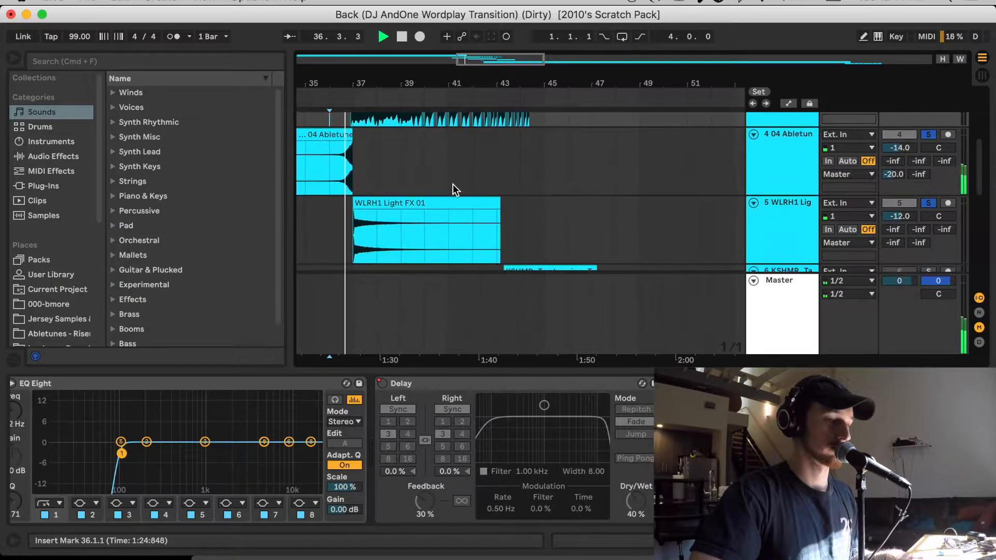
scroll(453, 184, "up", 1)
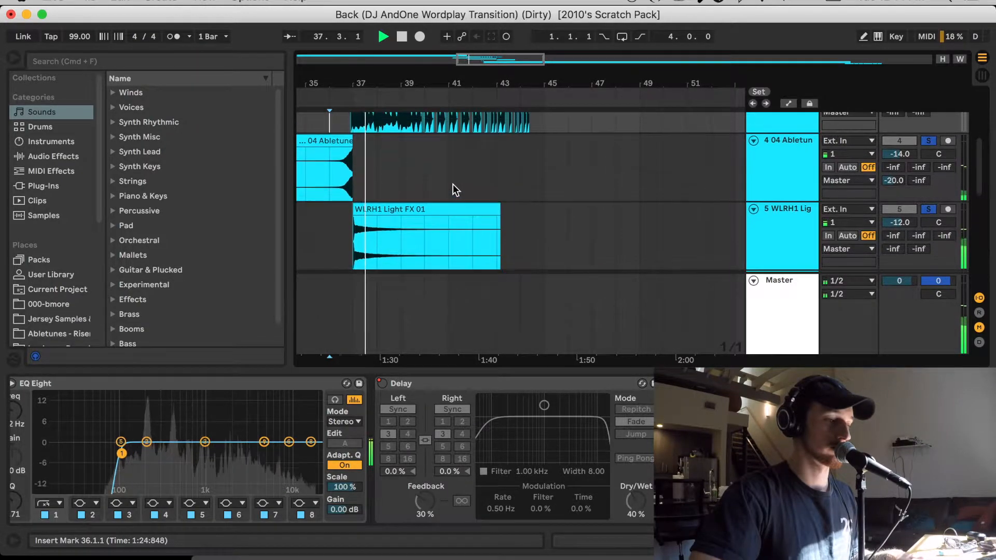
scroll(453, 184, "down", 2)
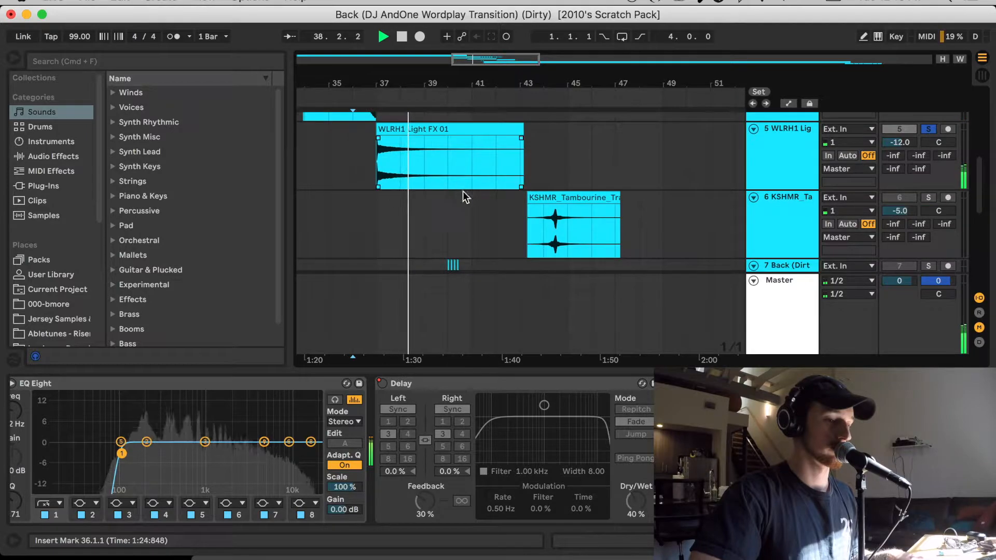
key("space")
Step: Solo track 7 with the short Back (Dirty) stabs and play it from bar 40
scroll(478, 215, "down", 2)
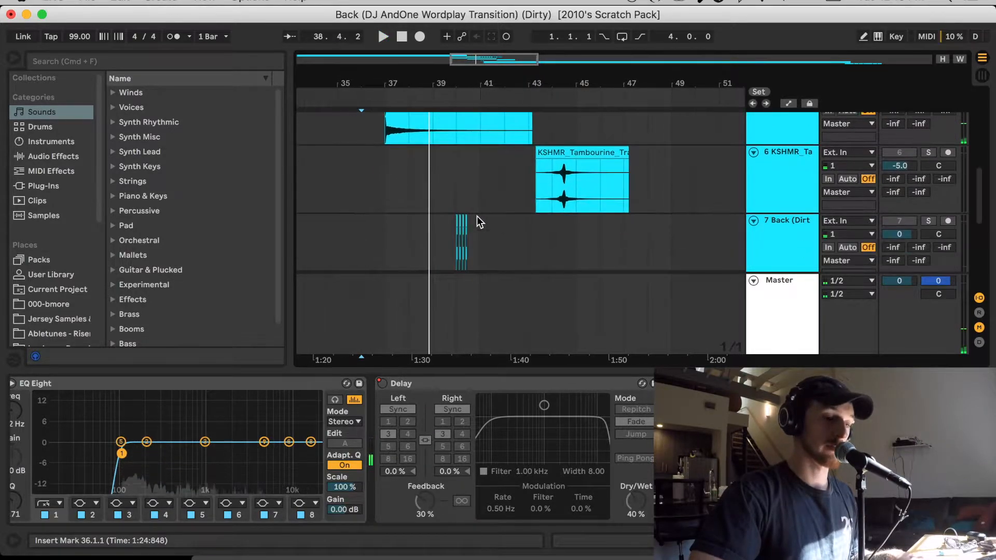
left_click(456, 195)
left_click(929, 222)
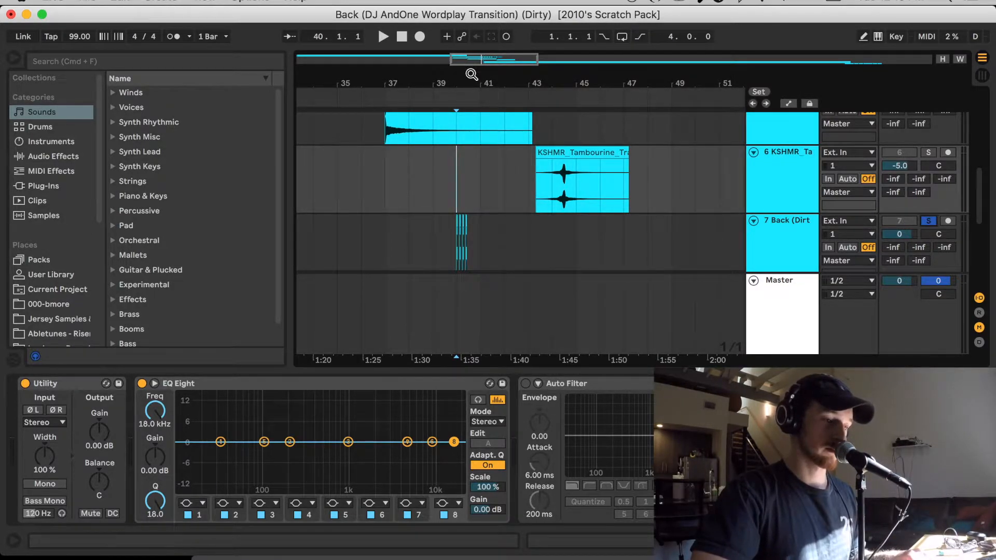
left_click_drag(472, 56, 471, 88)
left_click(801, 250)
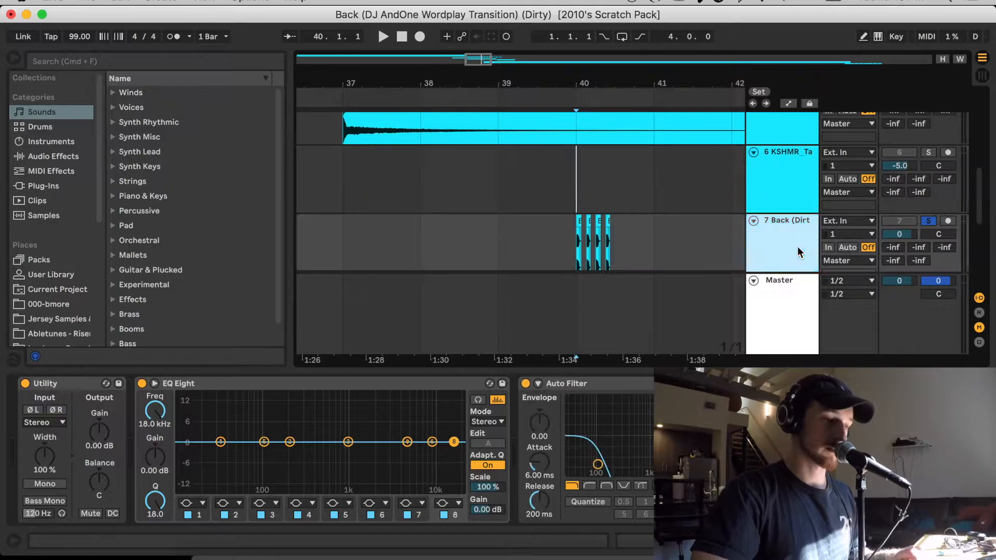
scroll(578, 203, "down", 3)
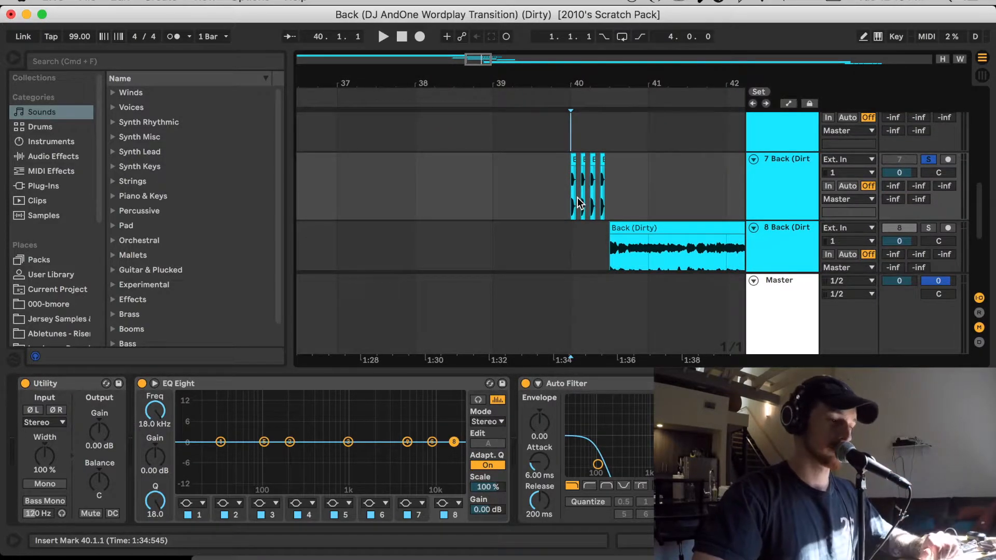
key("space")
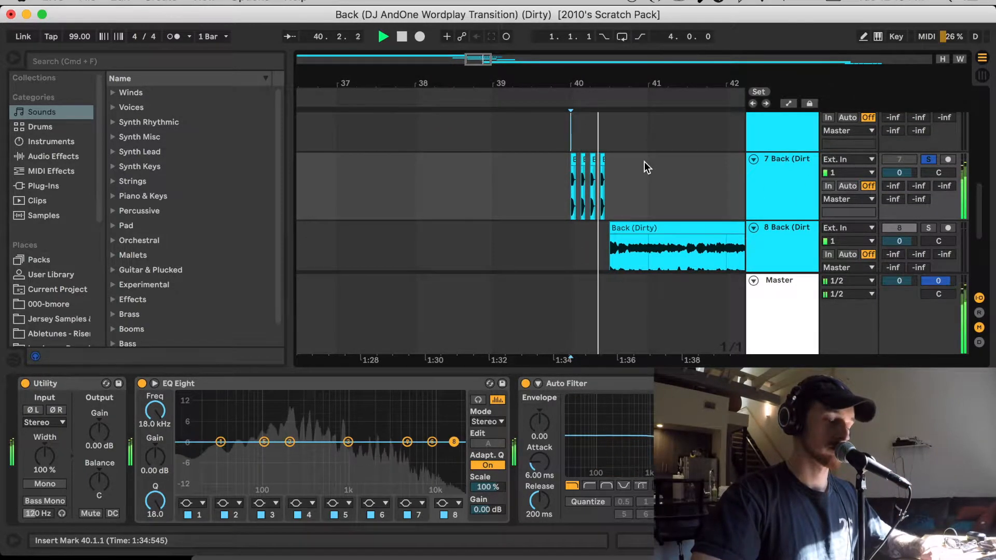
scroll(718, 208, "right", 5)
scroll(718, 208, "up", 1)
key("space")
Step: Solo the KSHMR Tambourine Transition track and play it from bar 44
scroll(718, 209, "up", 1)
left_click(665, 211)
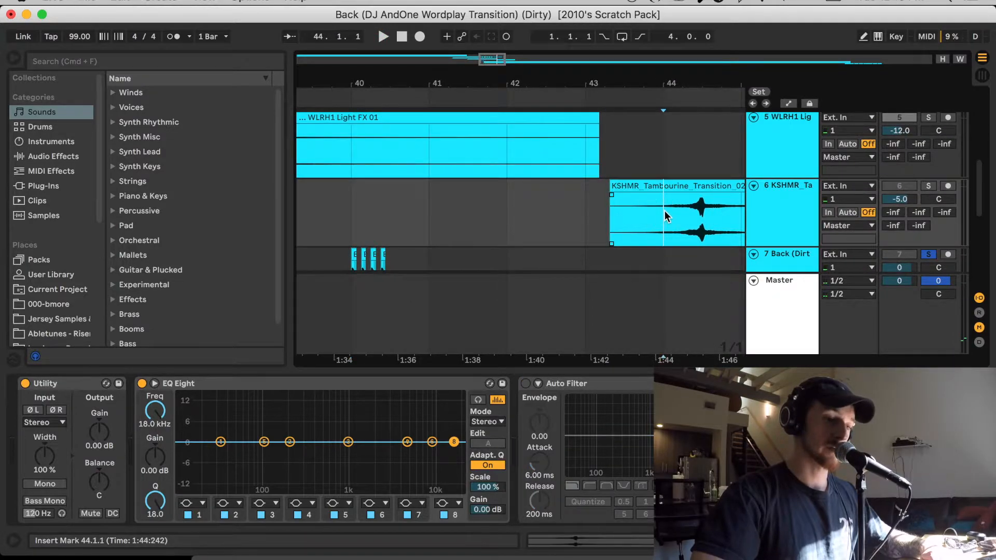
left_click(929, 186)
key("space")
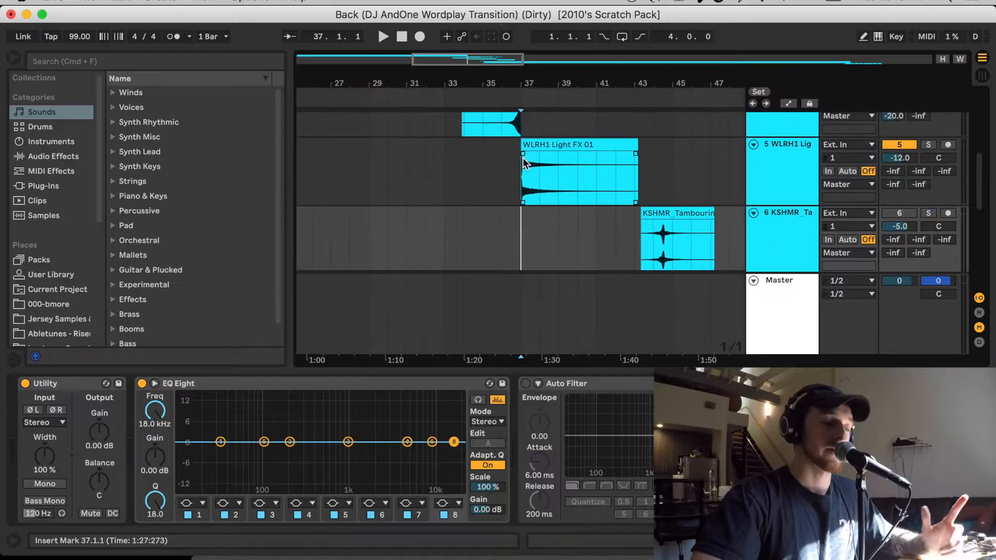
Step: Place the insert marker at 36.4.3, the start of the DJ AndOne Acap Loop clip on track 3
left_click(507, 164)
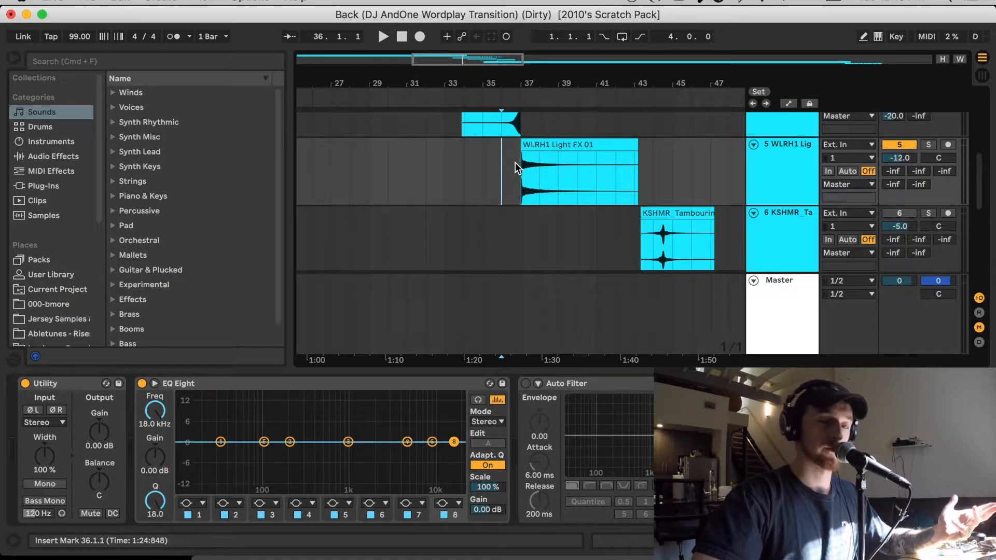
key("Up")
key("Up")
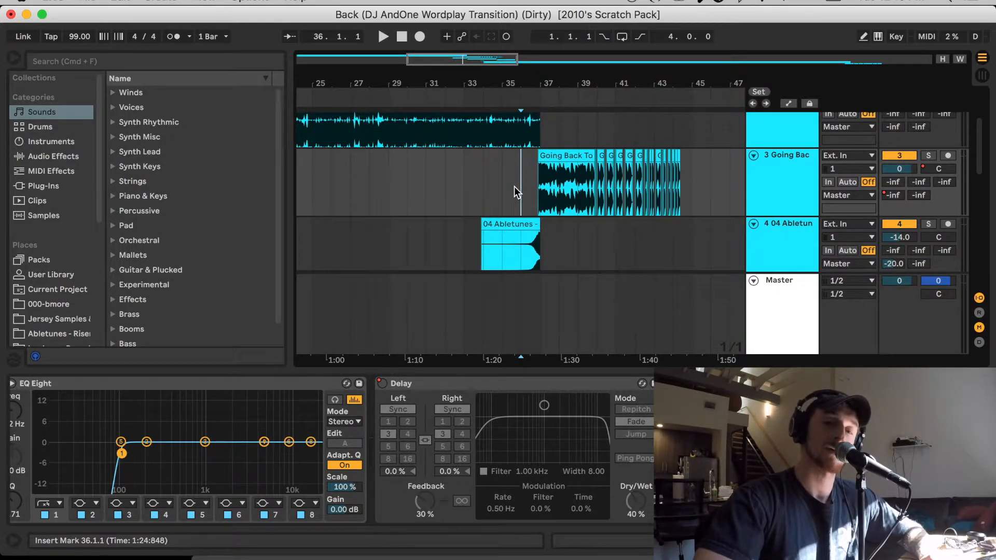
scroll(514, 189, "up", 3)
left_click(500, 202)
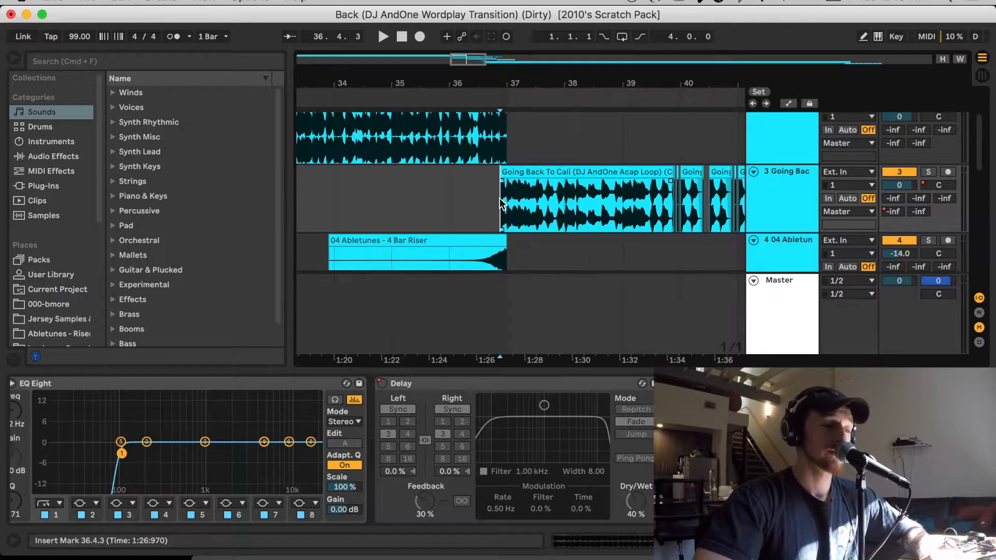
Step: Solo the 4 Bar Riser track, remove its D-Long Rev send and play it dry from bar 36
left_click(450, 206)
scroll(449, 201, "down", 2)
key("Down")
left_click(928, 191)
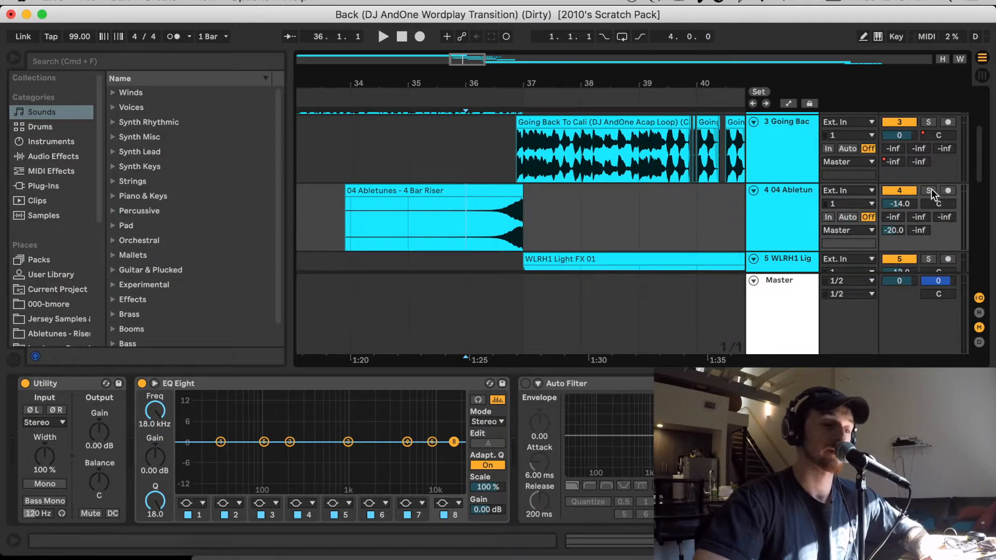
left_click(894, 230)
key("Delete")
left_click(471, 212)
key("space")
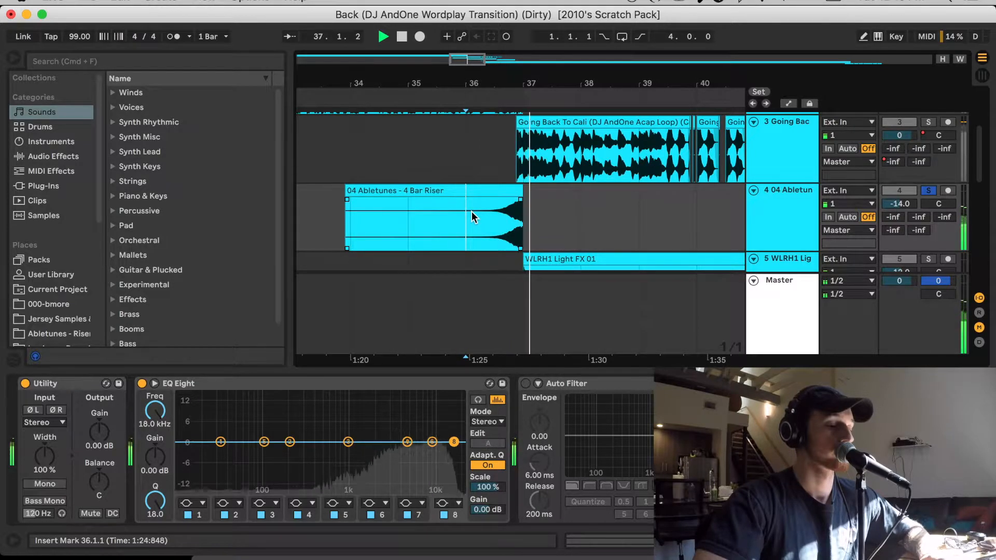
key("space")
Step: Undo the removal of the riser's long reverb send, replay the riser and return the insert marker to 36.1.1
key("super+z")
key("space")
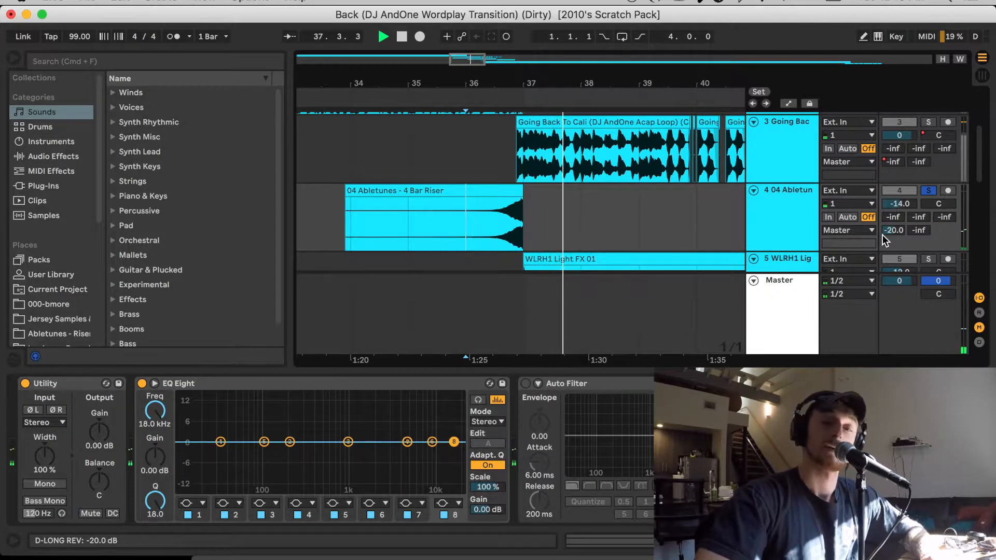
key("space")
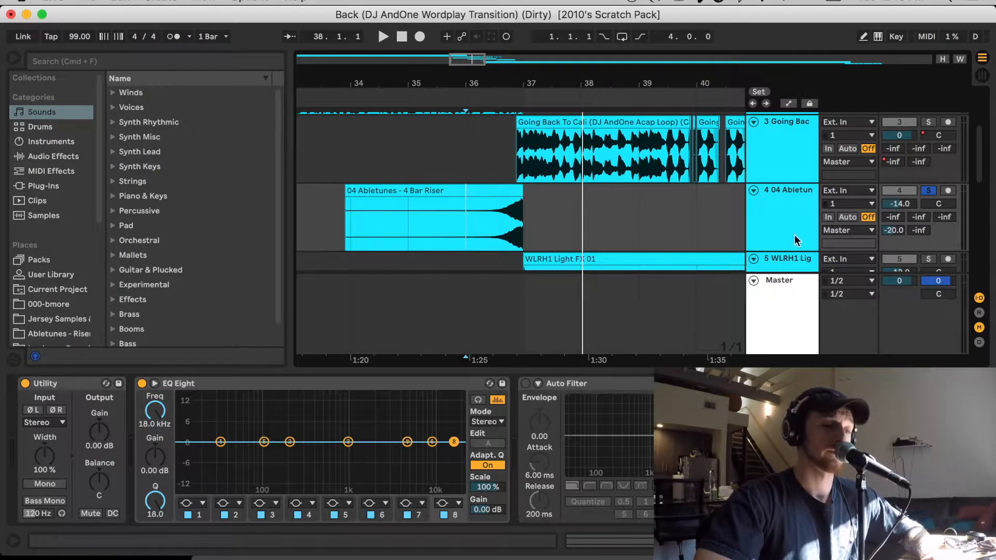
left_click(466, 223)
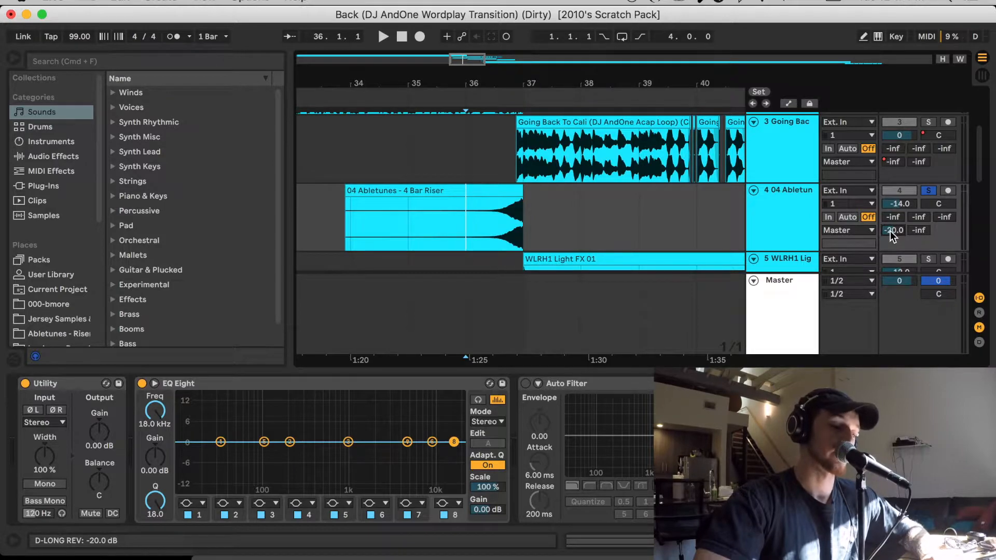
Step: Show the return tracks and examine the ValhallaRoom settings on the D Long Rev return in the plug-in window
left_click(979, 313)
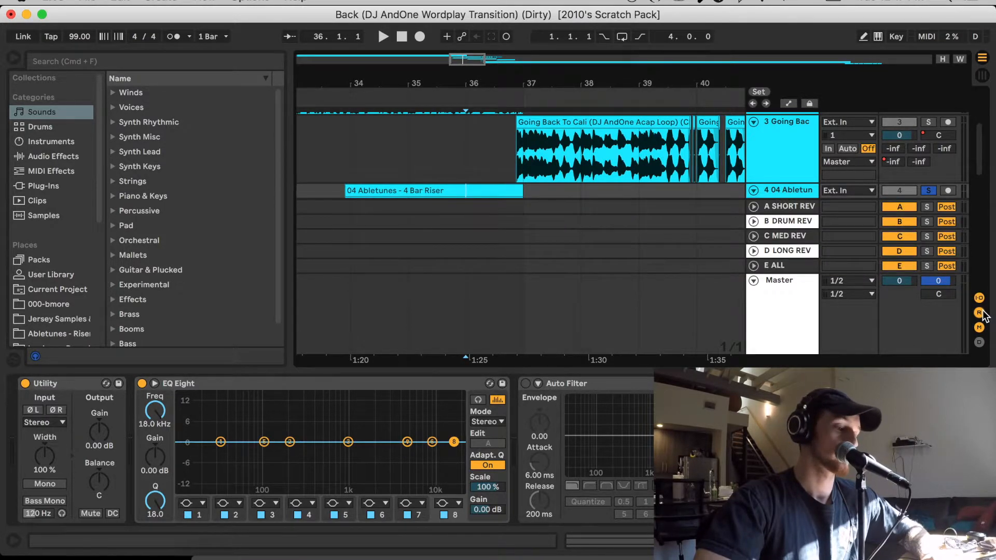
left_click(788, 251)
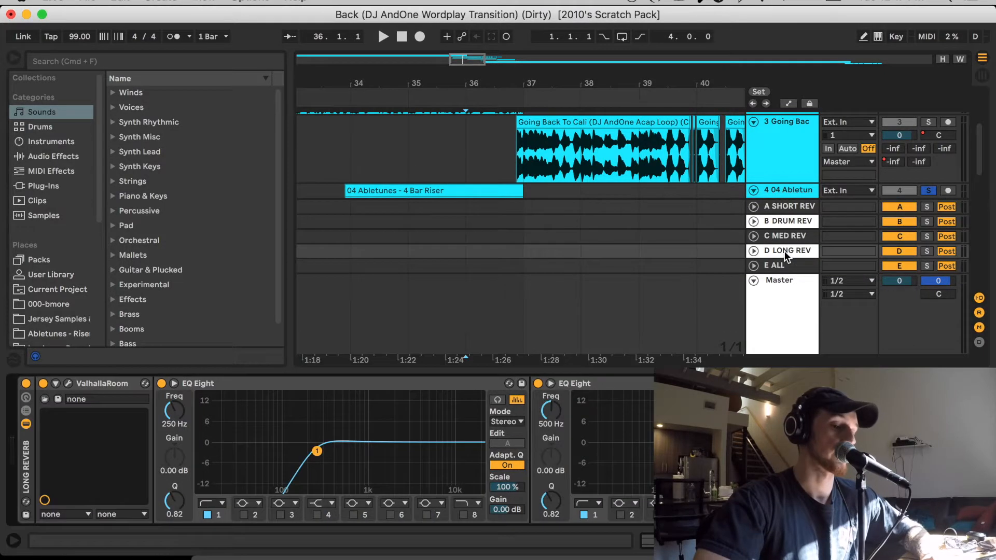
left_click(67, 385)
left_click_drag(601, 152, 427, 67)
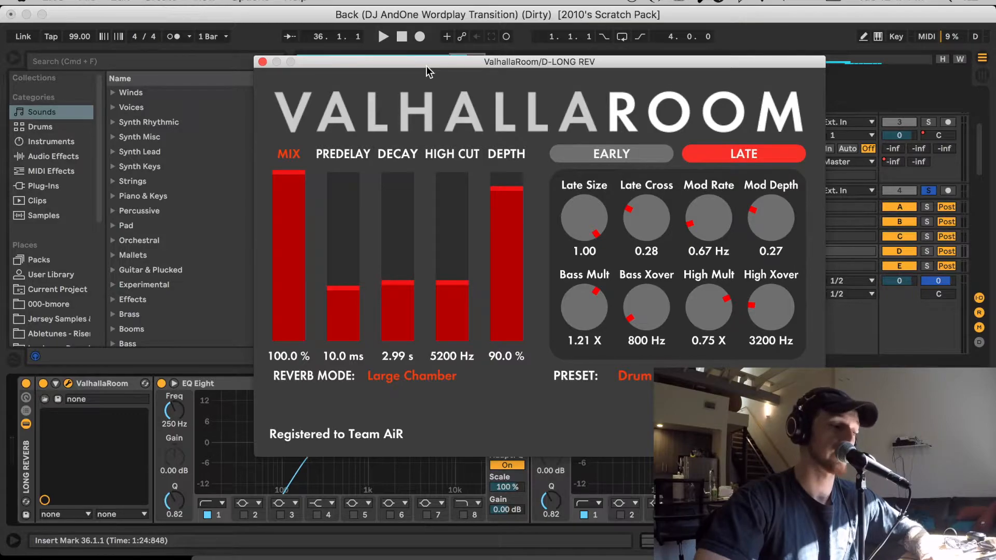
left_click(262, 61)
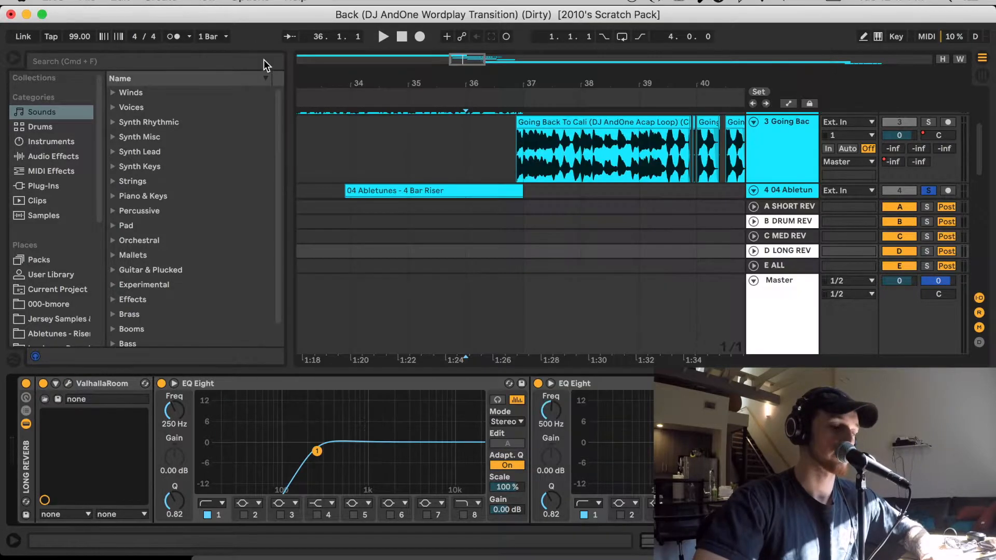
Step: Select the 4 Bar Riser track and add a stock audio effect from the browser to its device chain
left_click(778, 190)
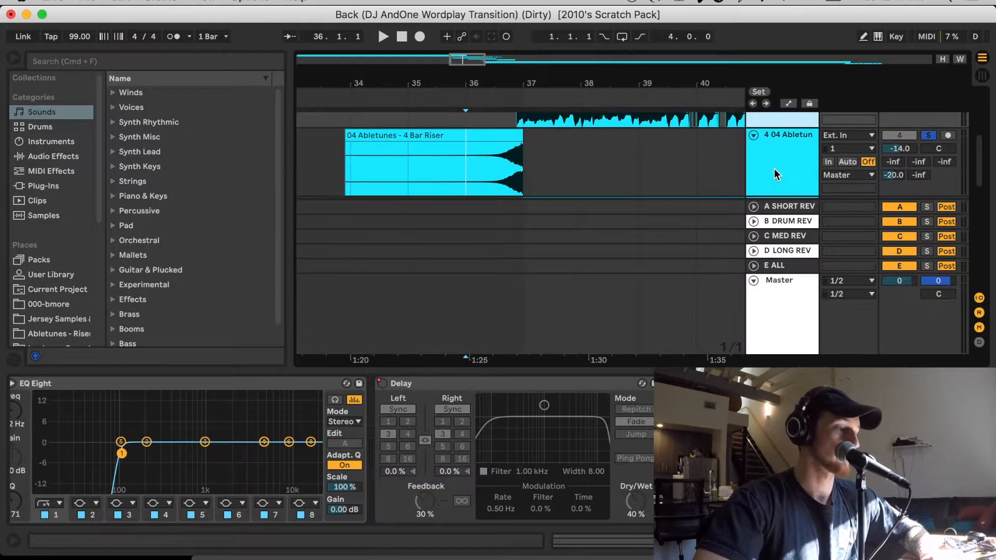
scroll(156, 237, "down", 1)
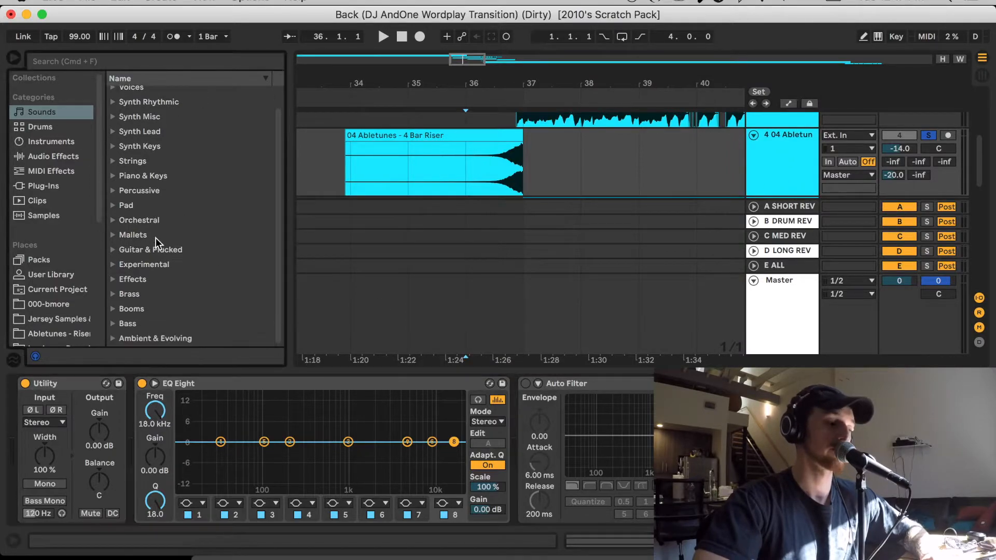
left_click(41, 156)
scroll(135, 234, "down", 4)
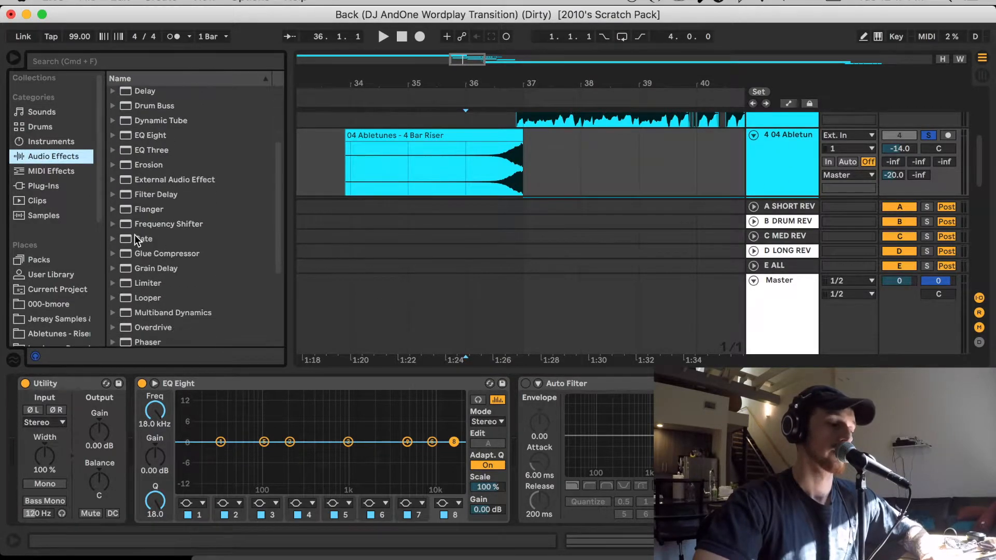
scroll(142, 274, "down", 3)
left_click_drag(142, 250, 133, 433)
left_click(298, 420)
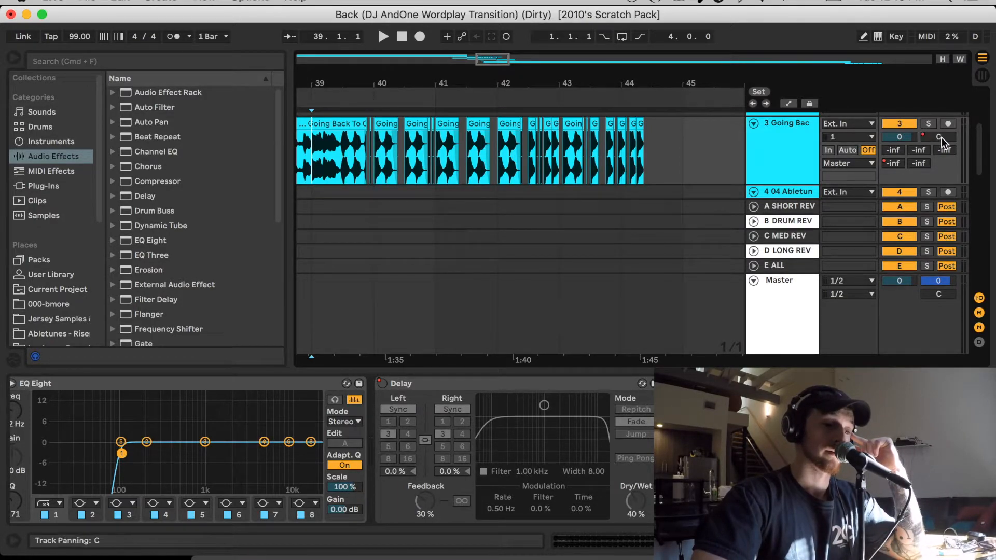
Step: Hide the return tracks and look over the acapella, effects and stab clips on tracks 3 to 7 from bar 37
left_click(979, 312)
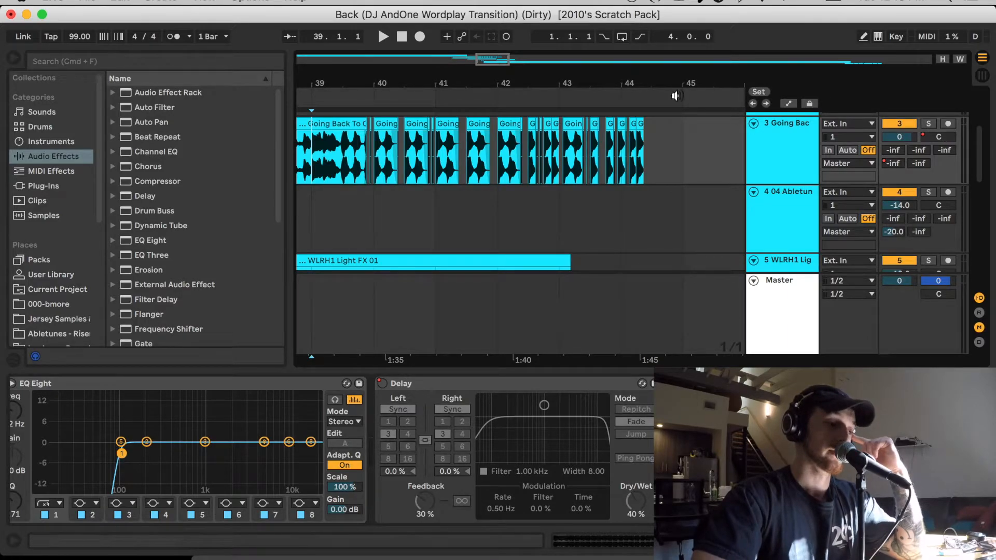
left_click_drag(497, 62, 497, 34)
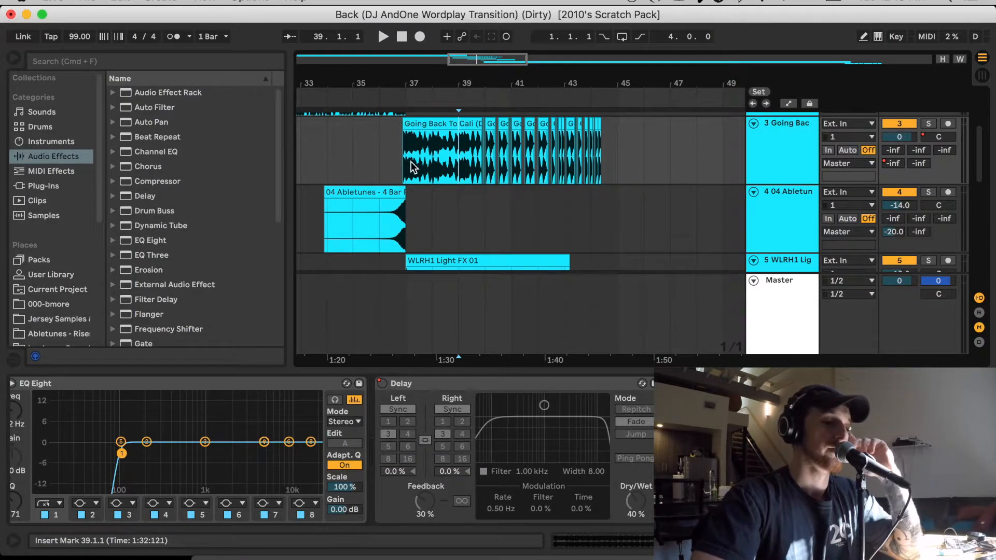
left_click(395, 152)
scroll(719, 205, "down", 6)
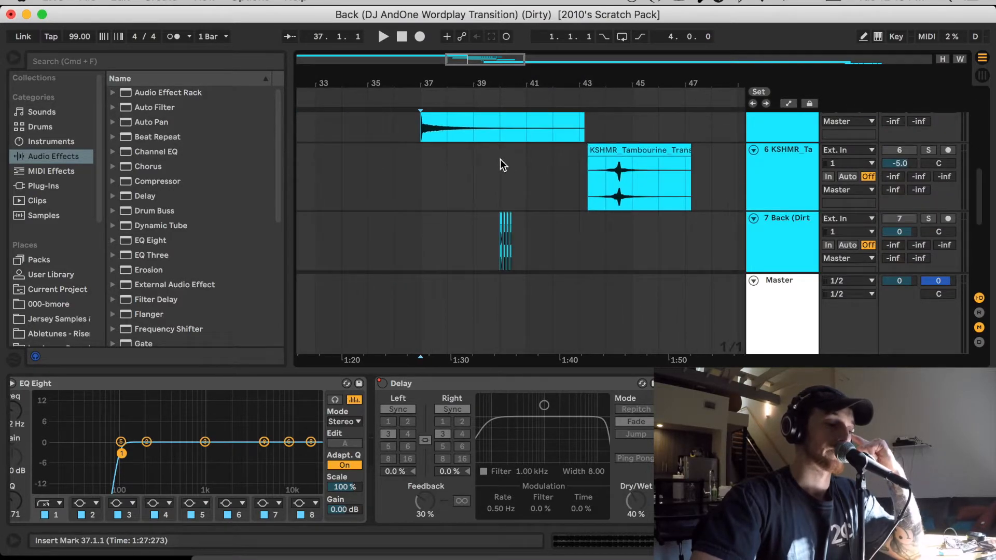
scroll(463, 222, "up", 6)
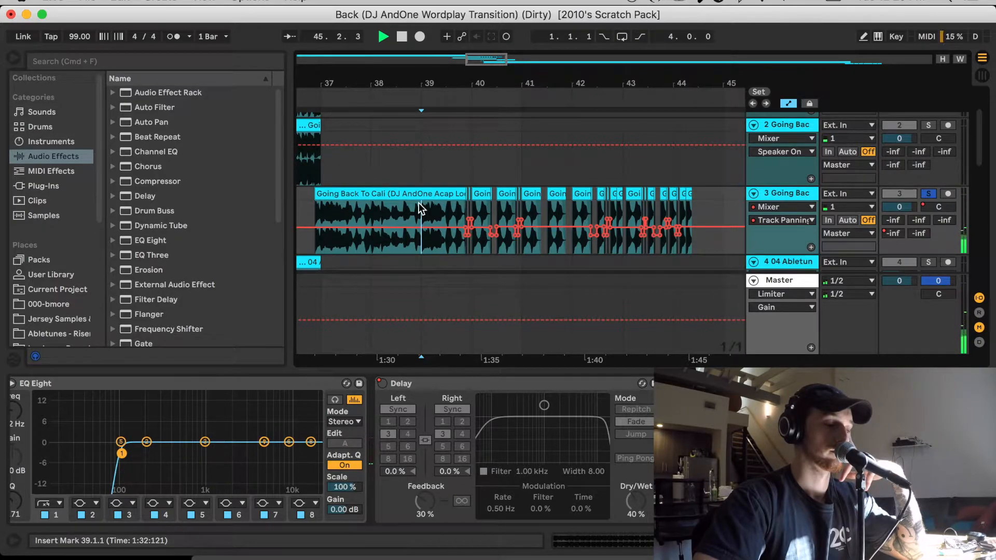
Step: Check the automation options of track 3's panning control and examine its panning breakpoints just before bar 40
left_click_drag(441, 84, 441, 98)
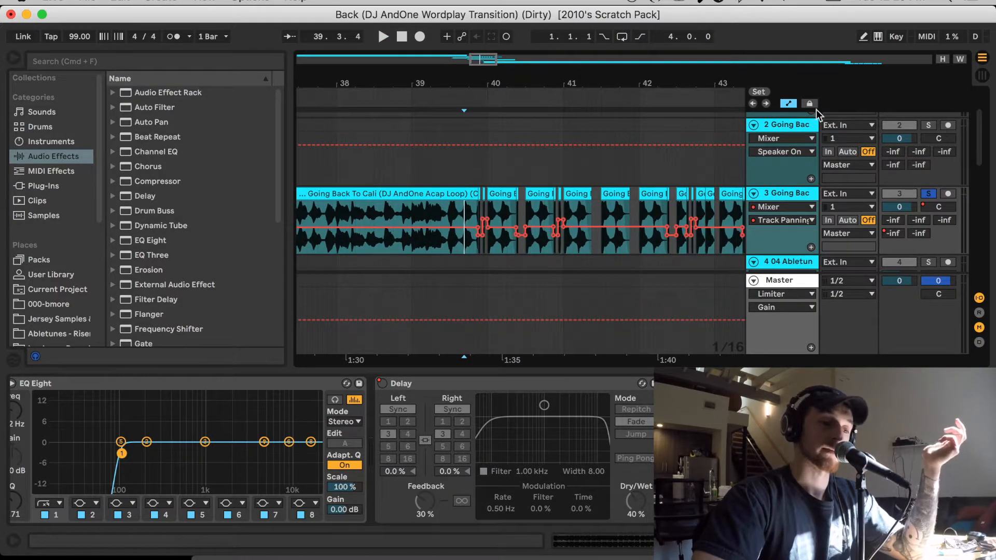
right_click(936, 204)
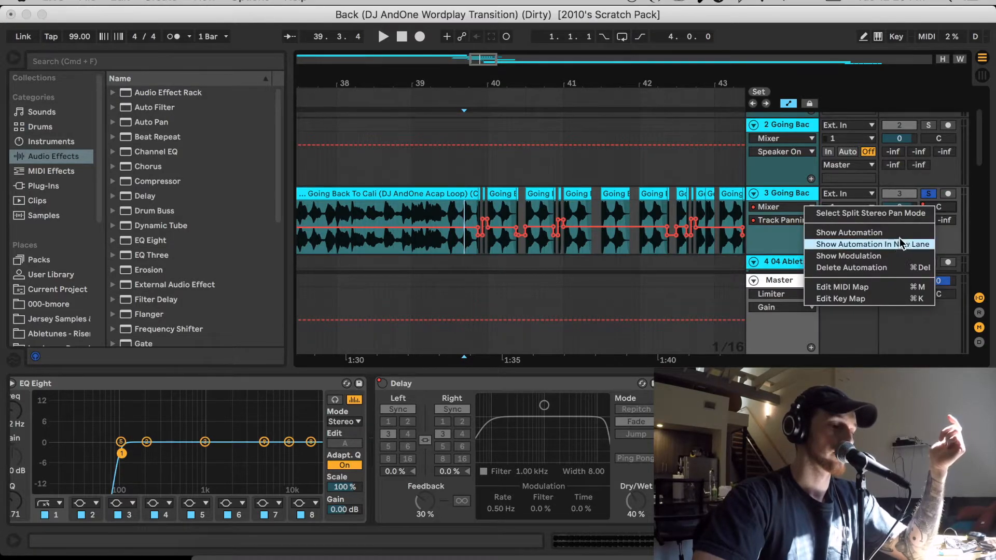
left_click(426, 216)
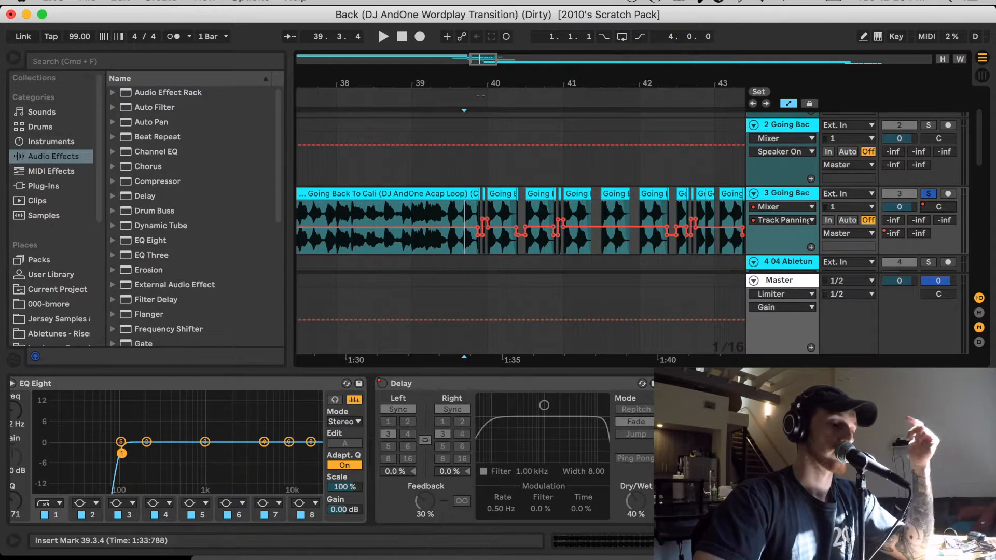
left_click_drag(484, 62, 484, 94)
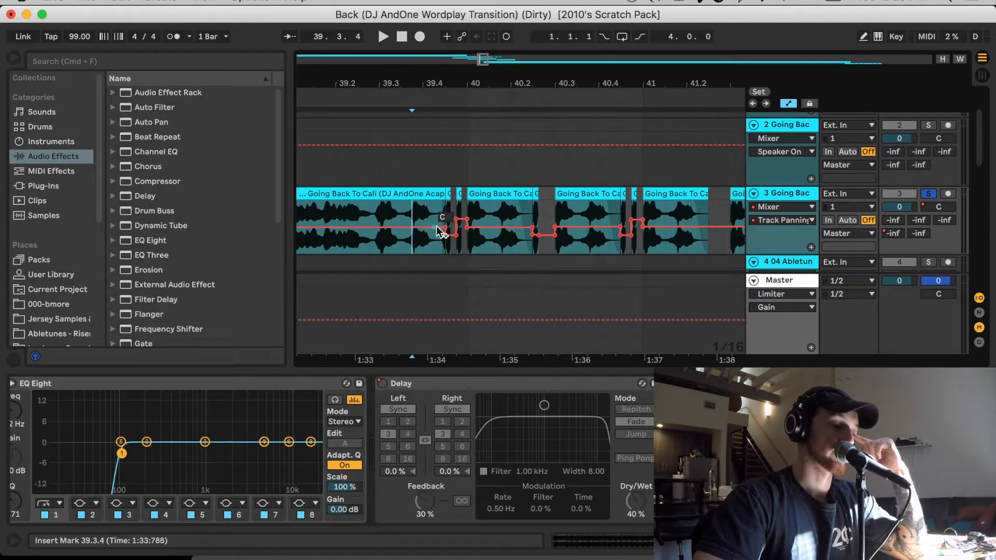
left_click_drag(447, 236, 465, 224)
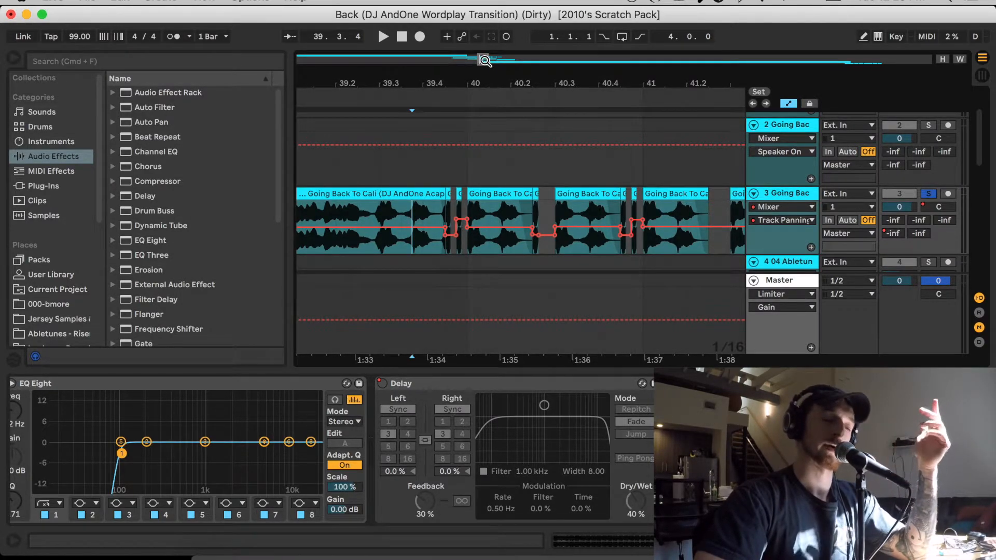
Step: Examine the rest of the panning automation over the chopped acapella clips on track 3, up to bar 44
scroll(559, 223, "down", 4)
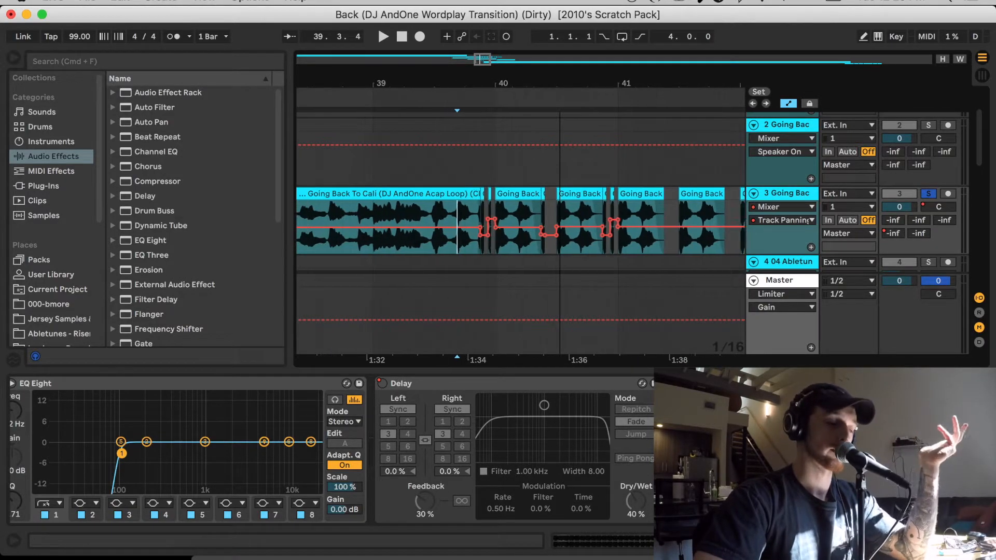
scroll(373, 223, "down", 4)
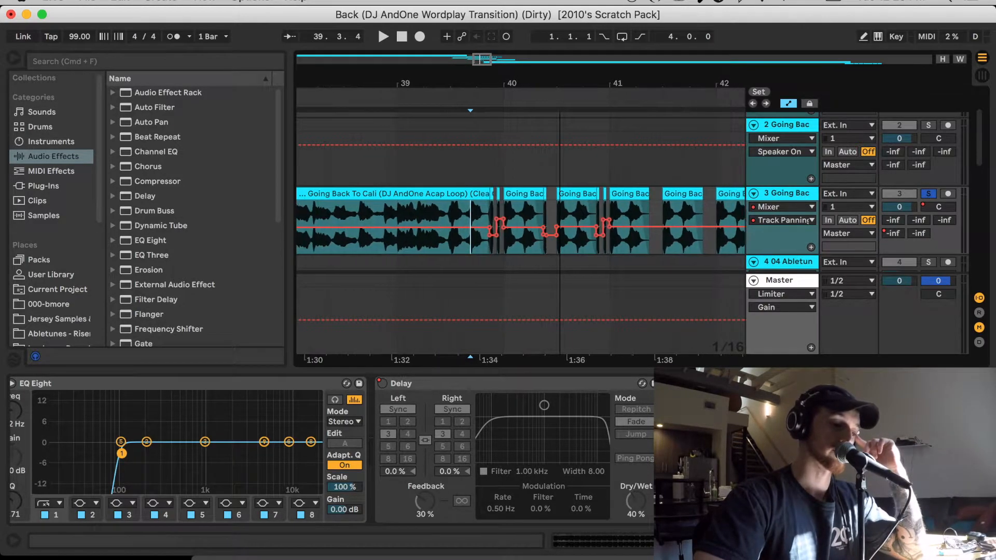
scroll(506, 228, "up", 4)
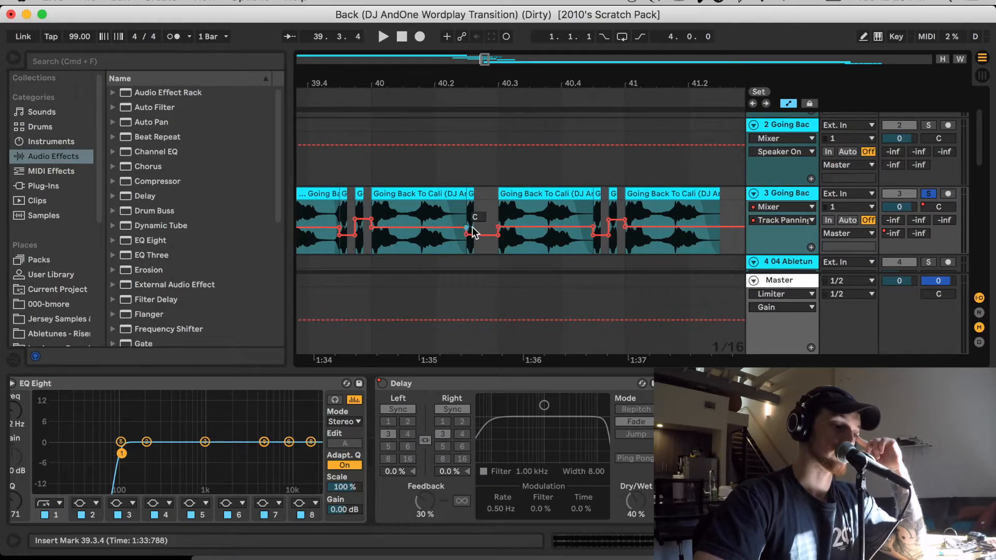
mouse_move(489, 58)
left_mouse_down()
mouse_move(488, 48)
mouse_move(488, 65)
left_mouse_up()
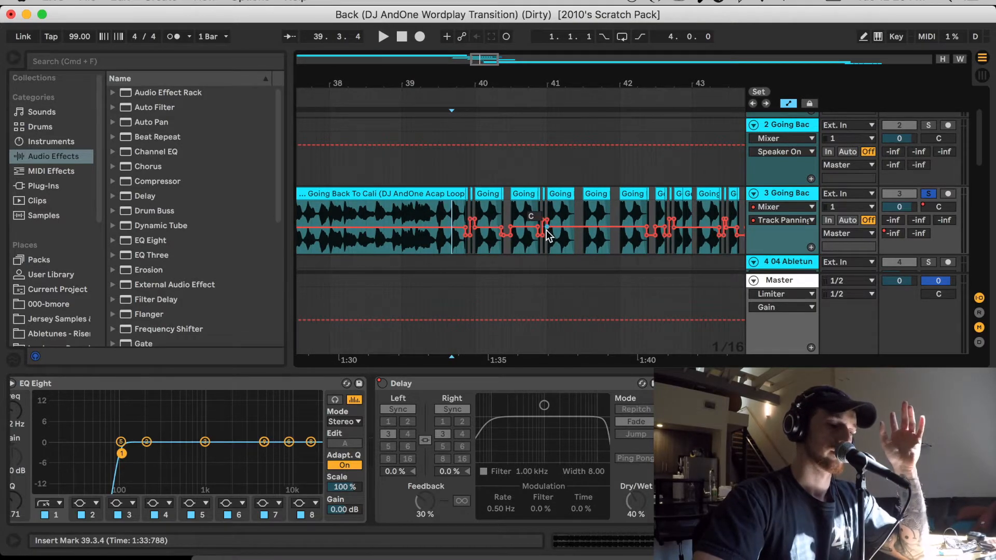
scroll(601, 241, "right", 2)
scroll(601, 242, "right", 2)
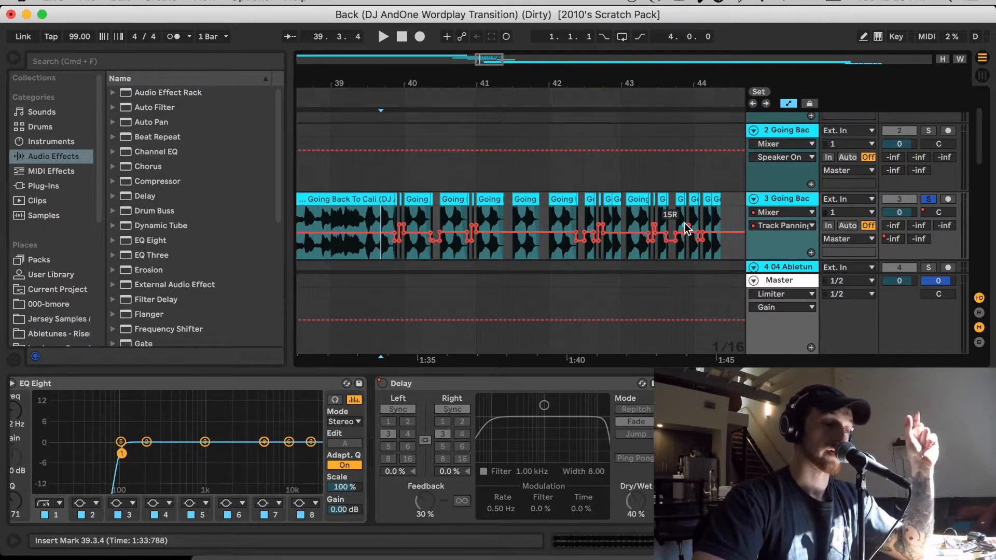
Step: Play the soloed acapella chops on track 3 from 40.4.3 to hear their alternating panning
left_click_drag(485, 60, 486, 99)
left_click(555, 215)
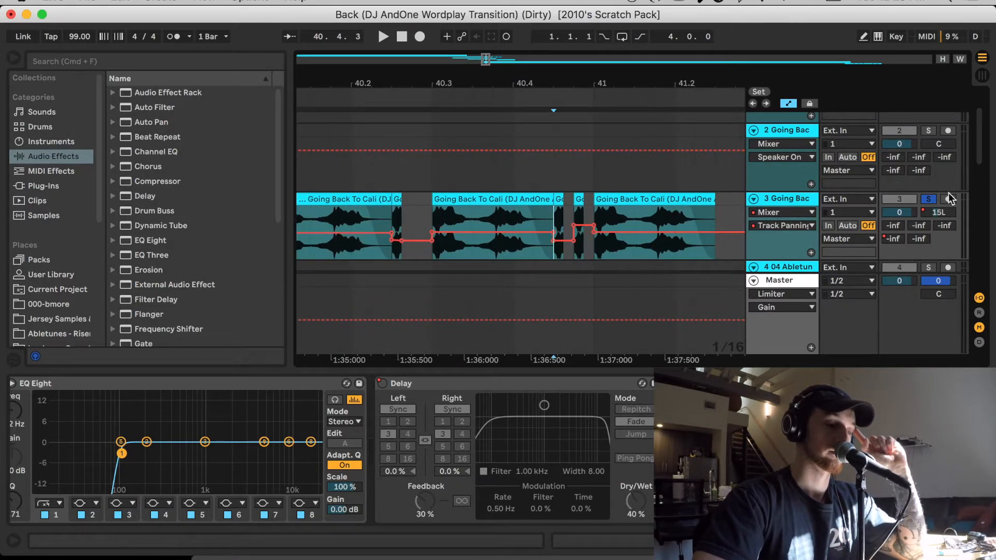
key("space")
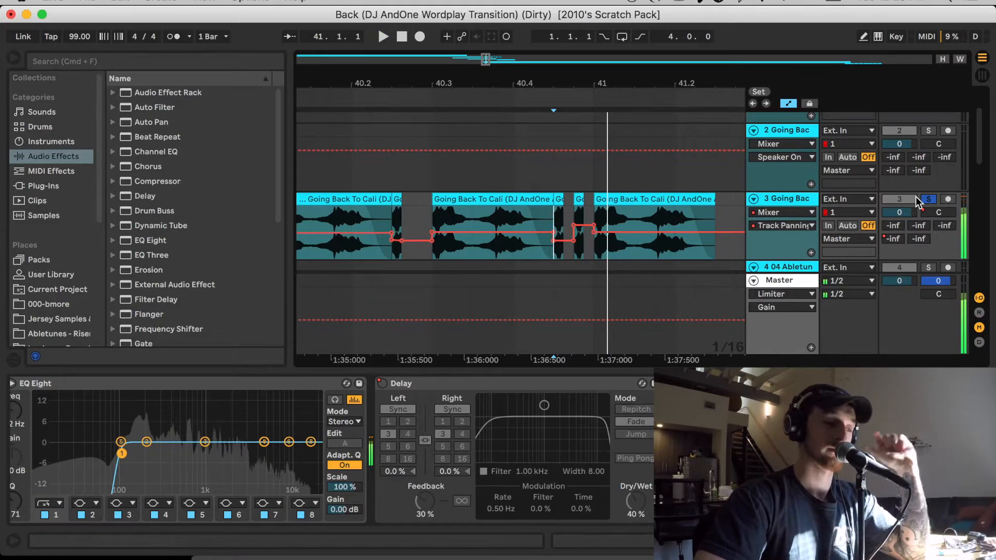
key("space")
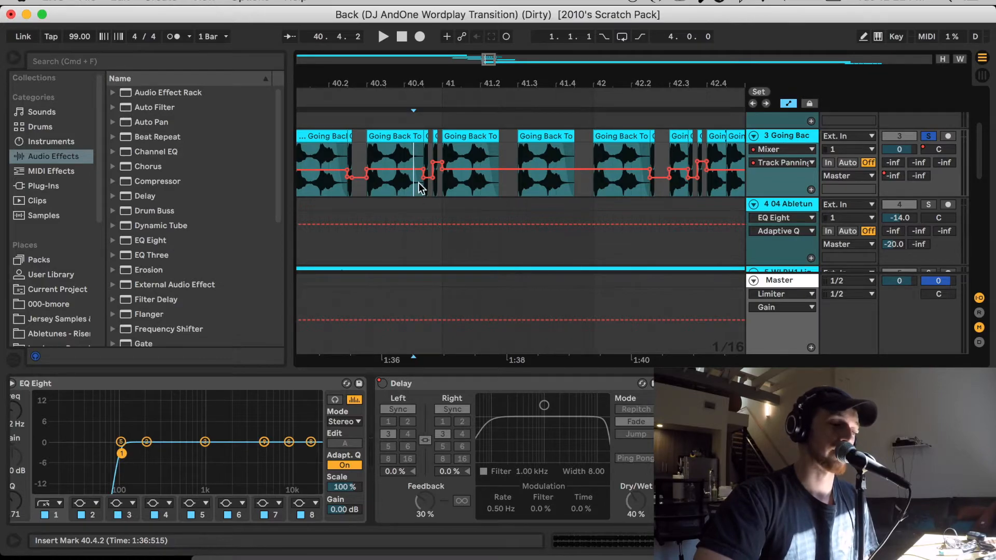
Step: Move the insert marker back to 39.3.2 on track 3 and examine the acapella chops up to bar 42
left_click(407, 150)
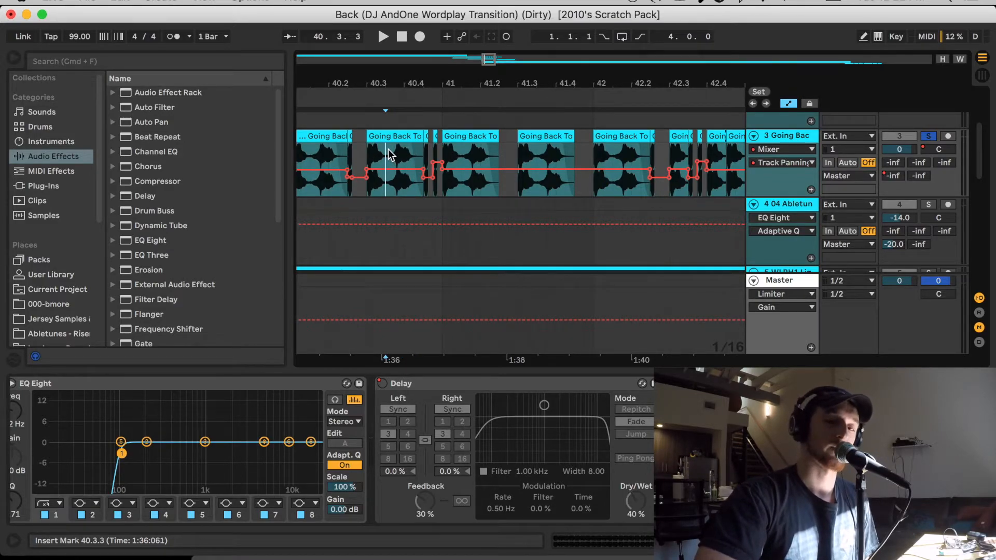
left_click(392, 149)
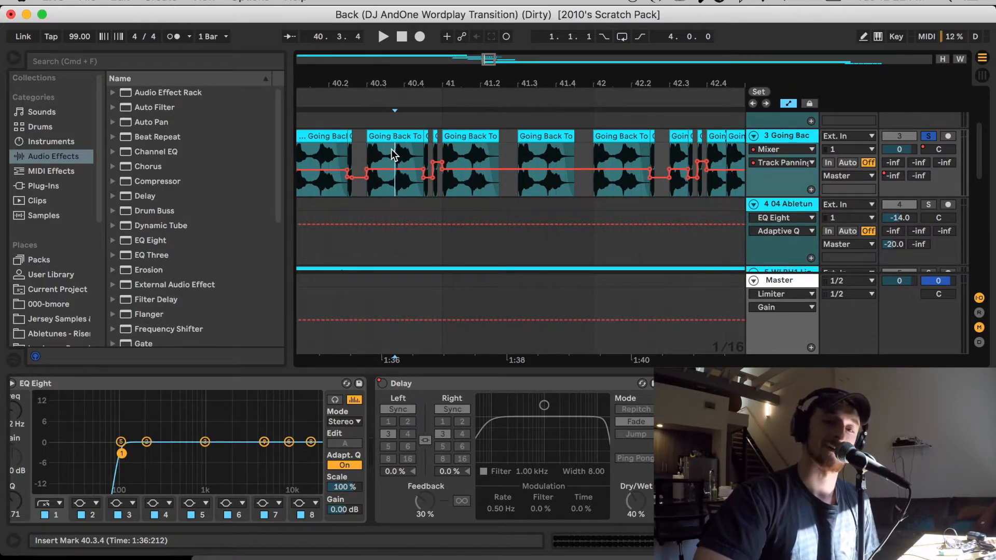
scroll(391, 149, "left", 5)
left_click(392, 149)
scroll(392, 149, "right", 2)
scroll(392, 149, "up", 1)
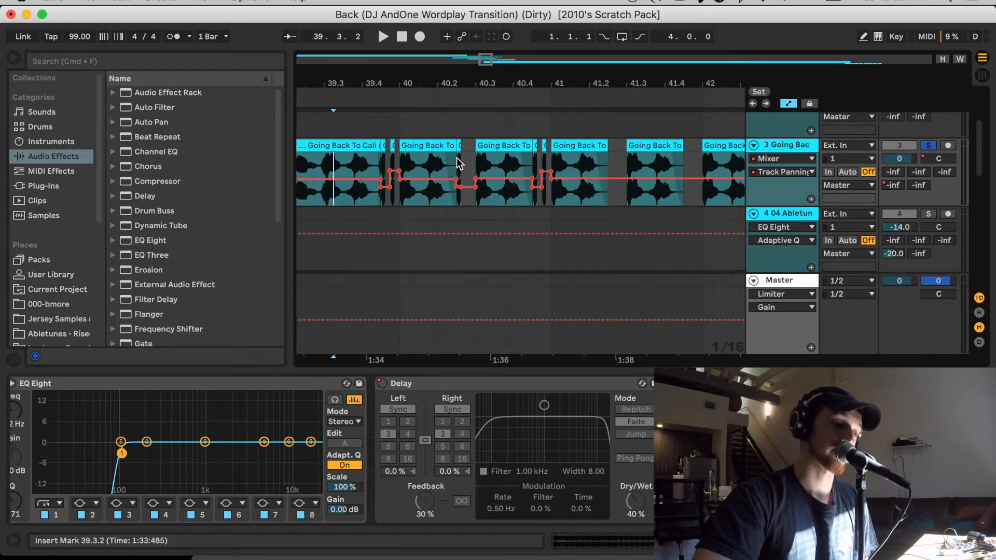
Step: Play the end of the soloed acapella track from the last chops at 44.2.1
left_click_drag(486, 62, 493, 35)
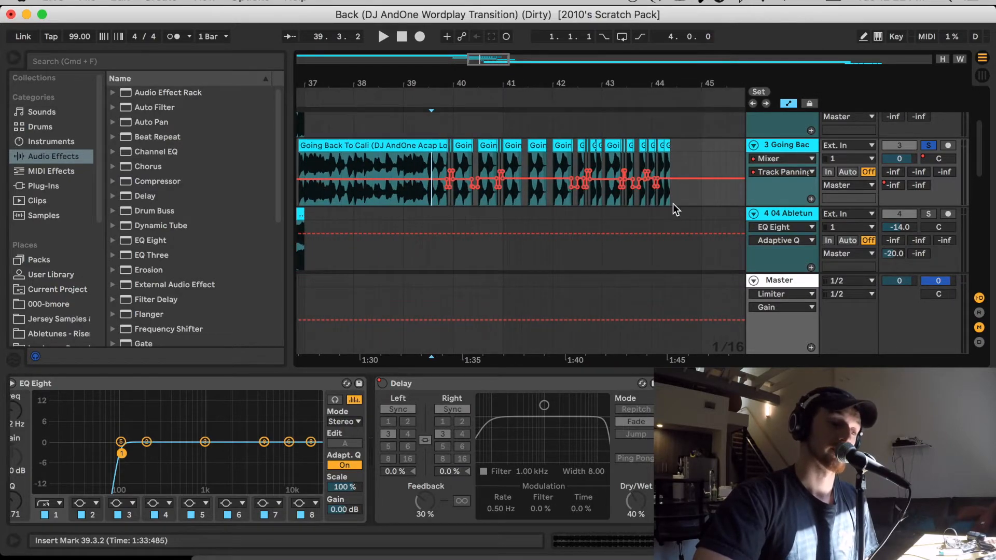
left_click(665, 177)
left_click(664, 161)
key("space")
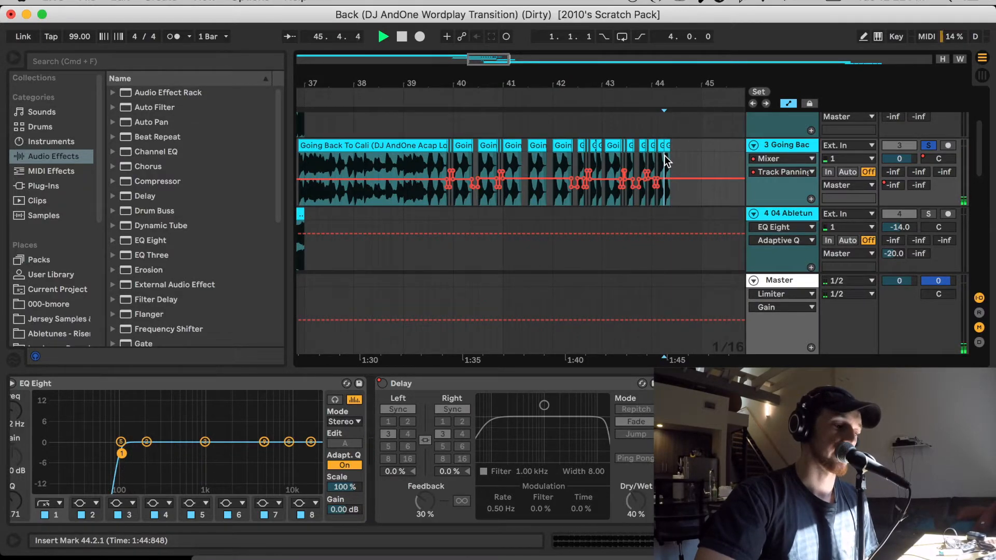
Step: Stop playback and show the Delay's Device On automation over the acapella chops on track 3
key("space")
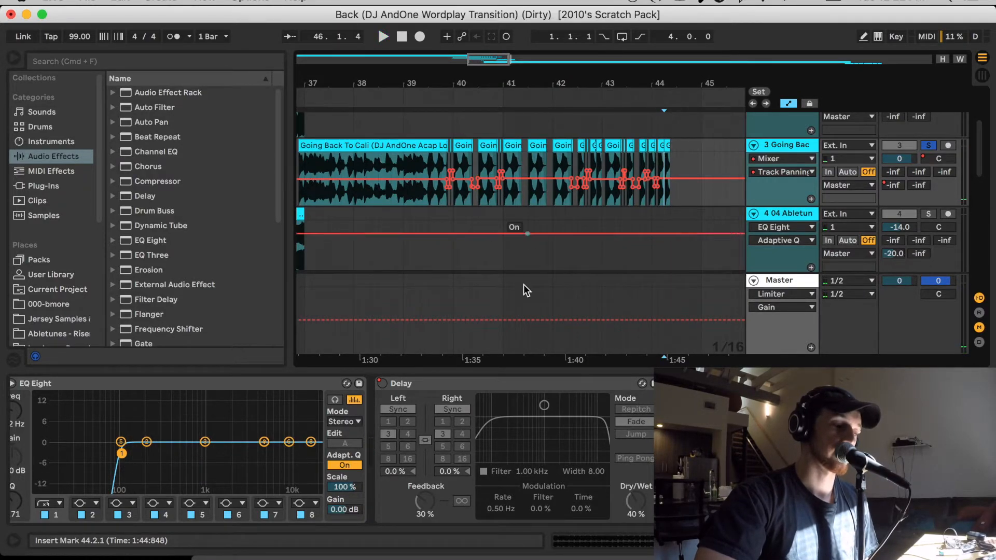
right_click(384, 384)
left_click(475, 170)
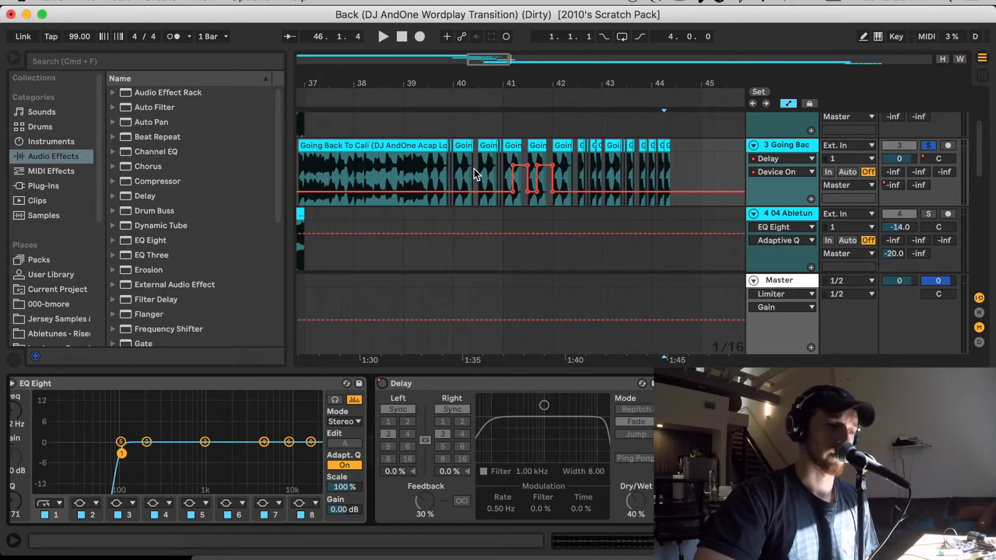
Step: Play the soloed acapella chops on track 3 from 40.4.4 to hear the automated delay throws up to bar 42
left_click(474, 169)
left_click(500, 172)
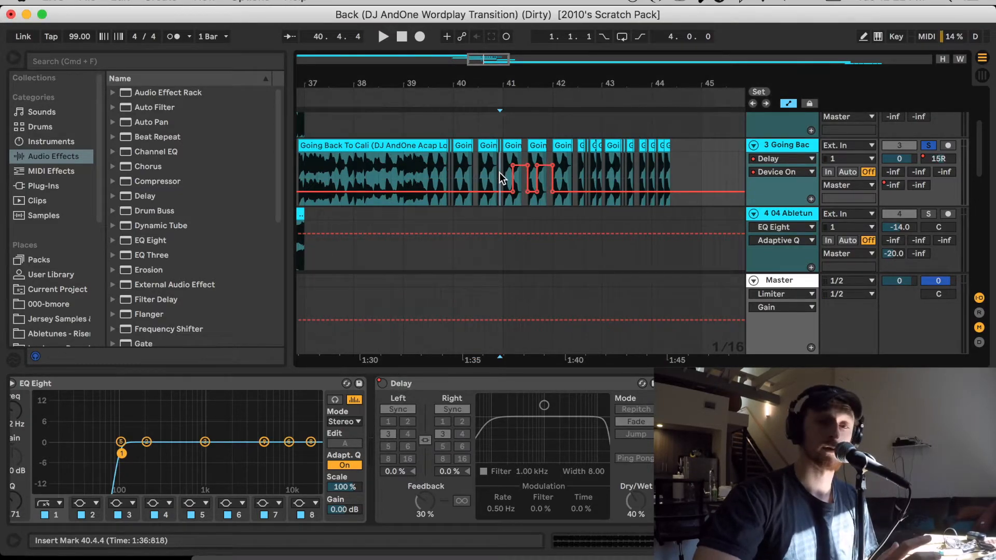
left_click_drag(484, 57, 483, 86)
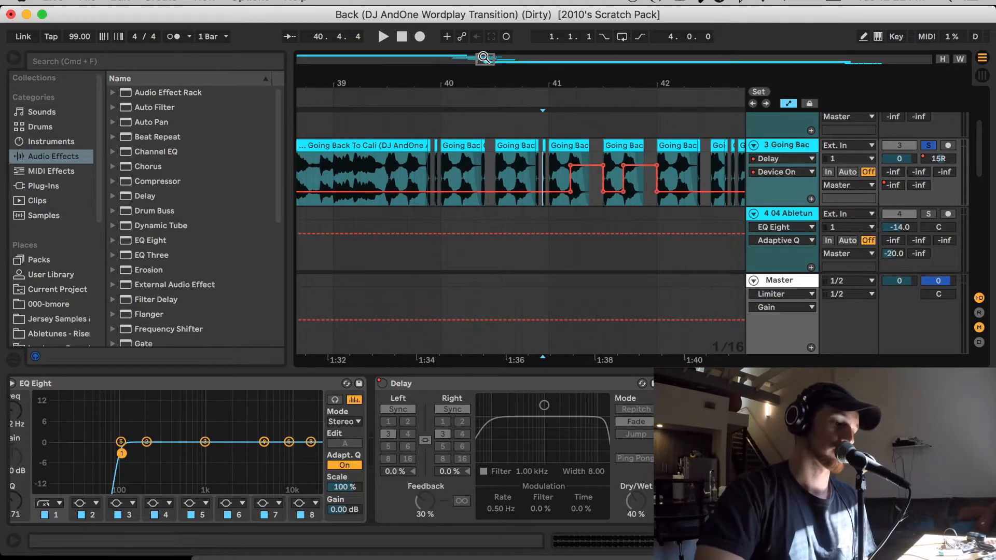
key("space")
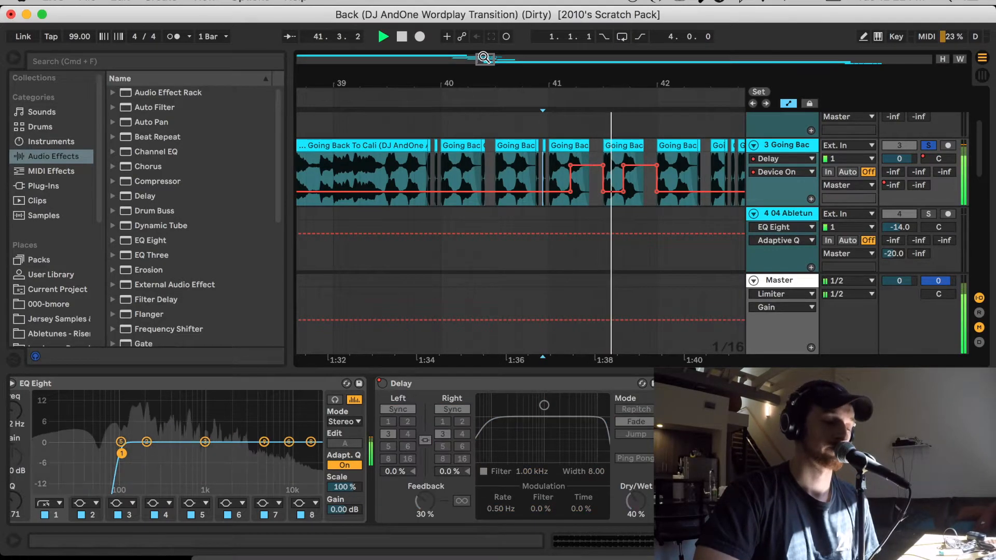
key("space")
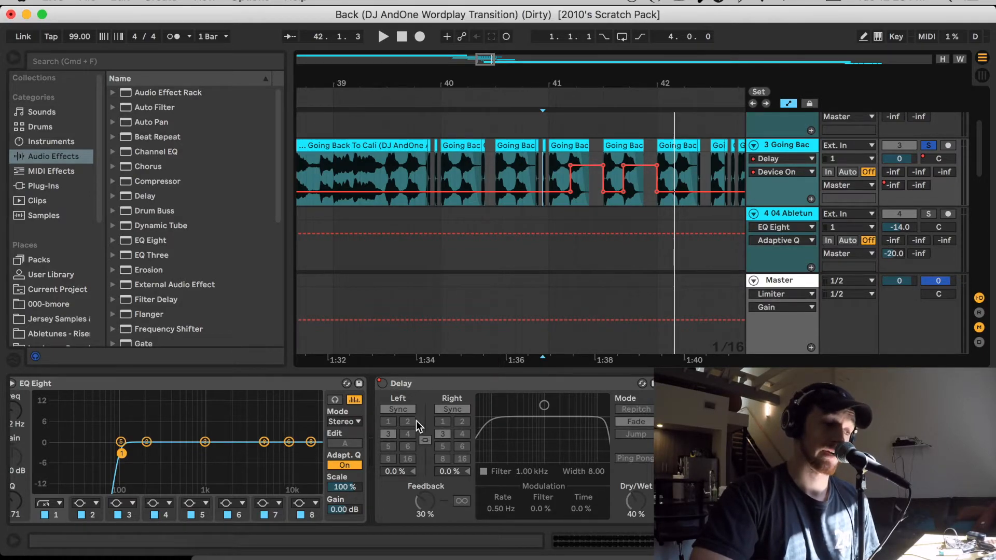
Step: Try a delay time of 1 sixteenth on track 3's Delay and play the chops from 41.1.1
left_click(550, 167)
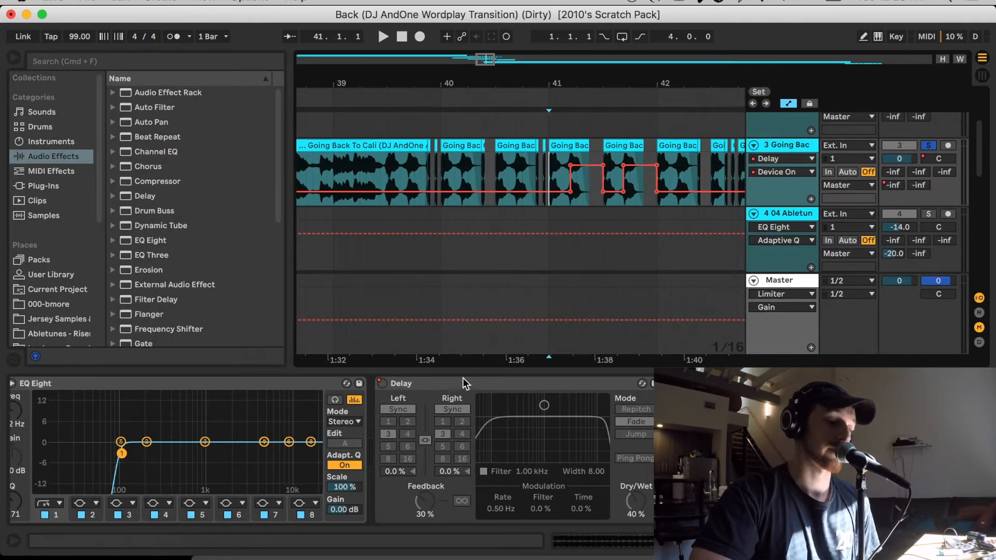
left_click(387, 420)
left_click(551, 186)
key("space")
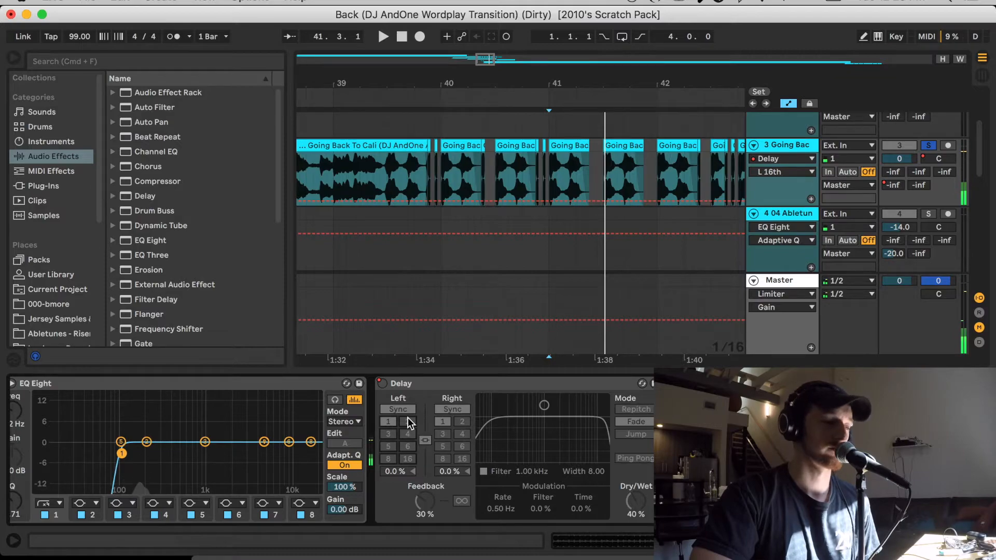
key("space")
Step: Set the Delay's time back to 3 sixteenths and play the acapella chops from 41.1.1 to compare the echo
left_click(388, 433)
key("space")
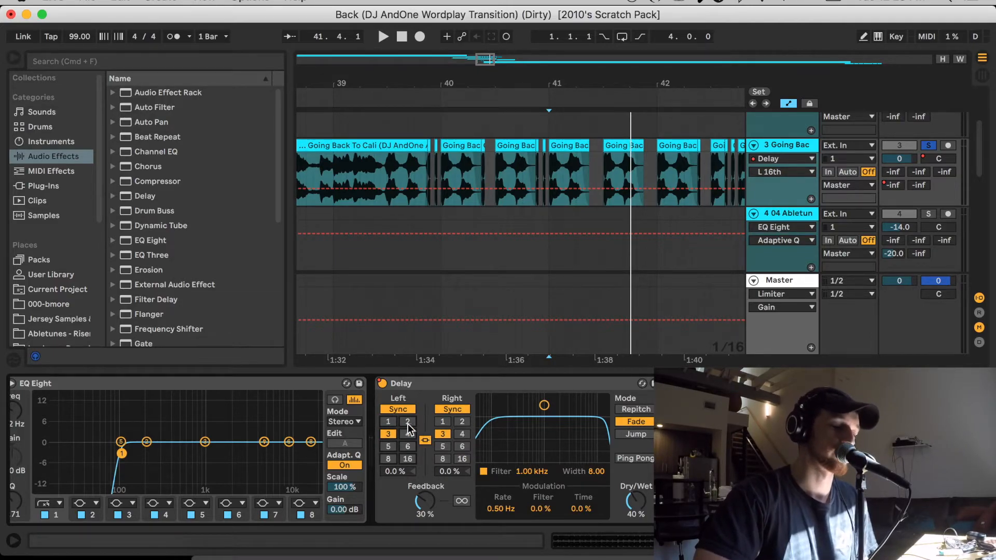
key("space")
key("0")
key("space")
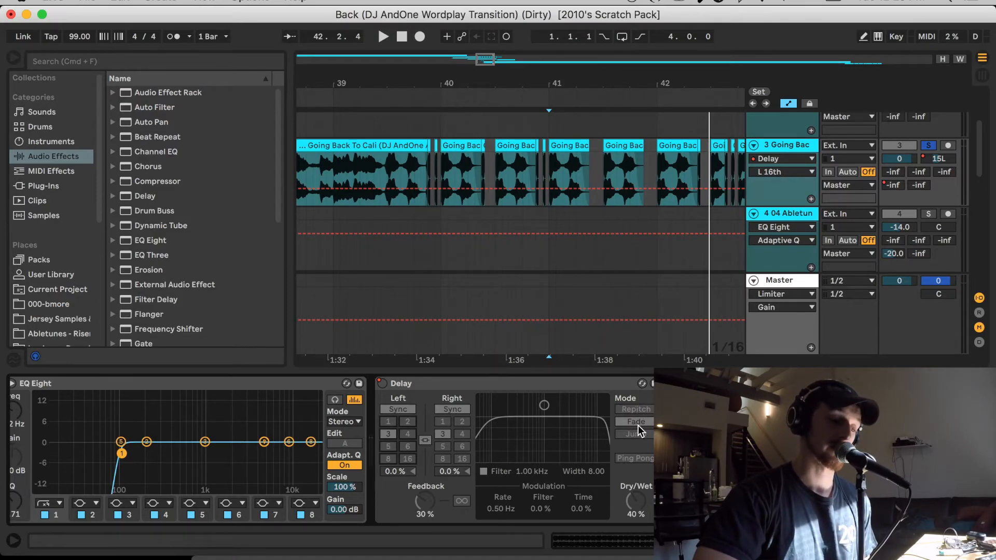
Step: Show the Master track's devices and examine the Limiter's gain, ceiling and release settings
left_click(546, 163)
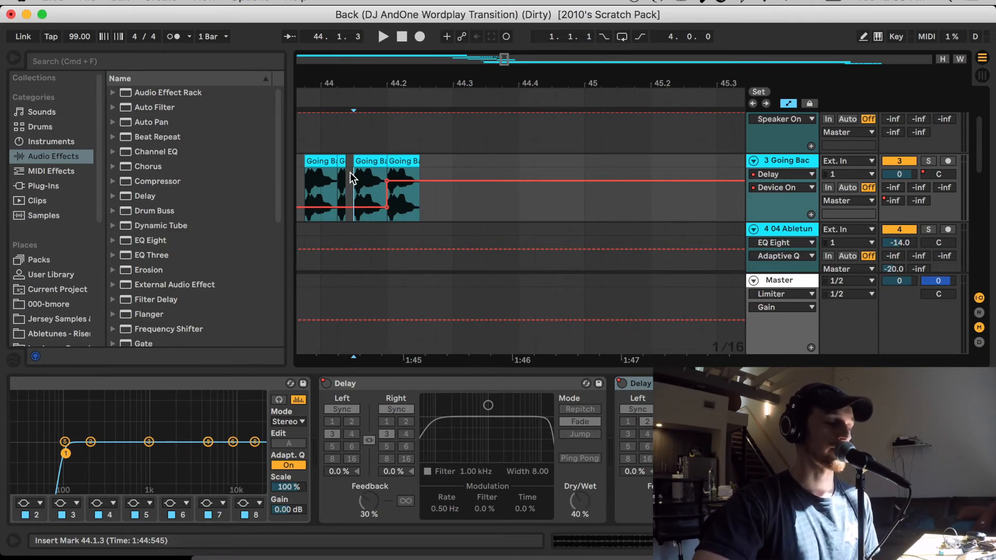
left_click(796, 286)
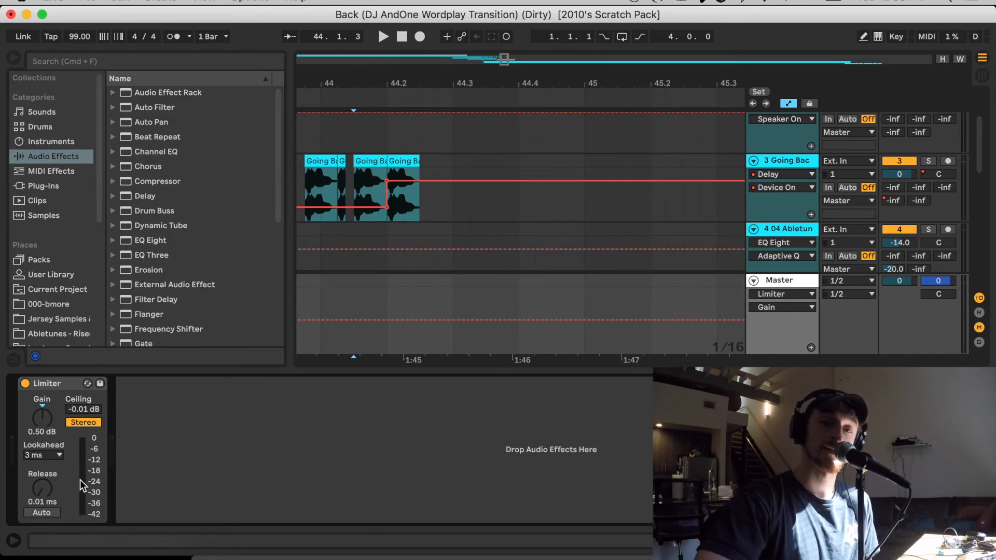
left_click(139, 458)
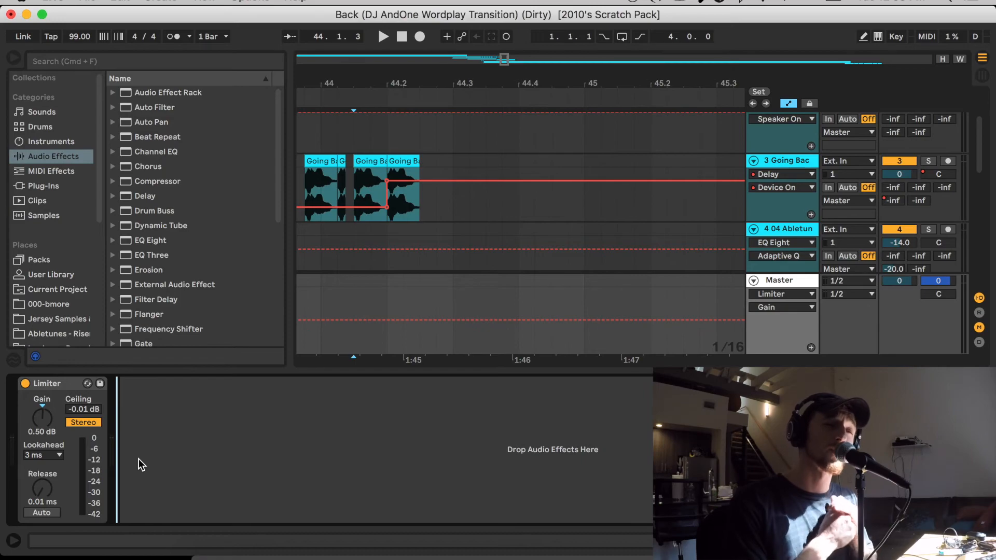